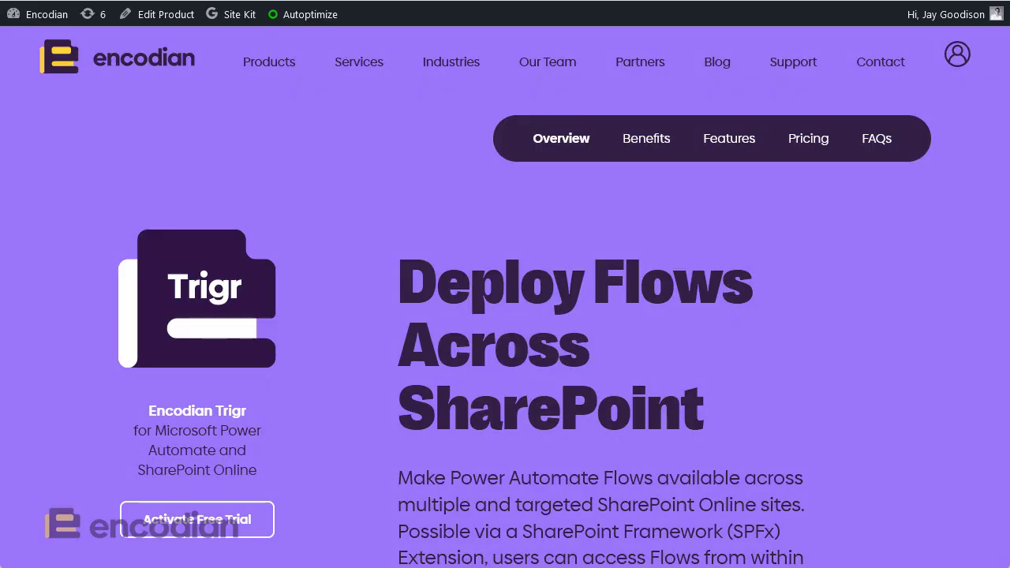
Read the Trigr product page on encodian.com down through its Benefits section
{"action": "mouse_move", "coordinate": [292, 76]}
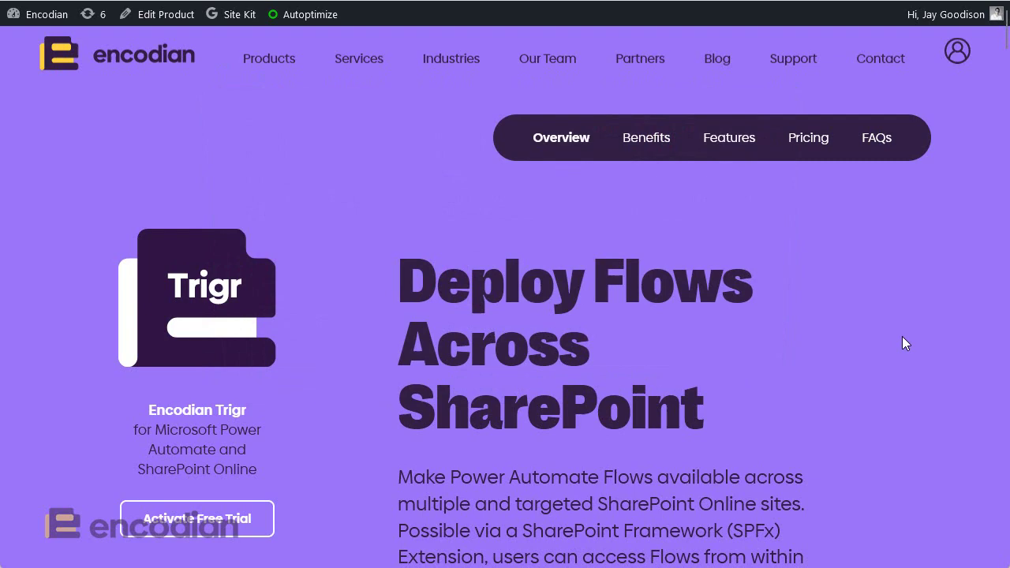
{"action": "scroll", "coordinate": [906, 344], "scroll_direction": "down", "scroll_amount": 8}
{"action": "scroll", "coordinate": [905, 343], "scroll_direction": "down", "scroll_amount": 5}
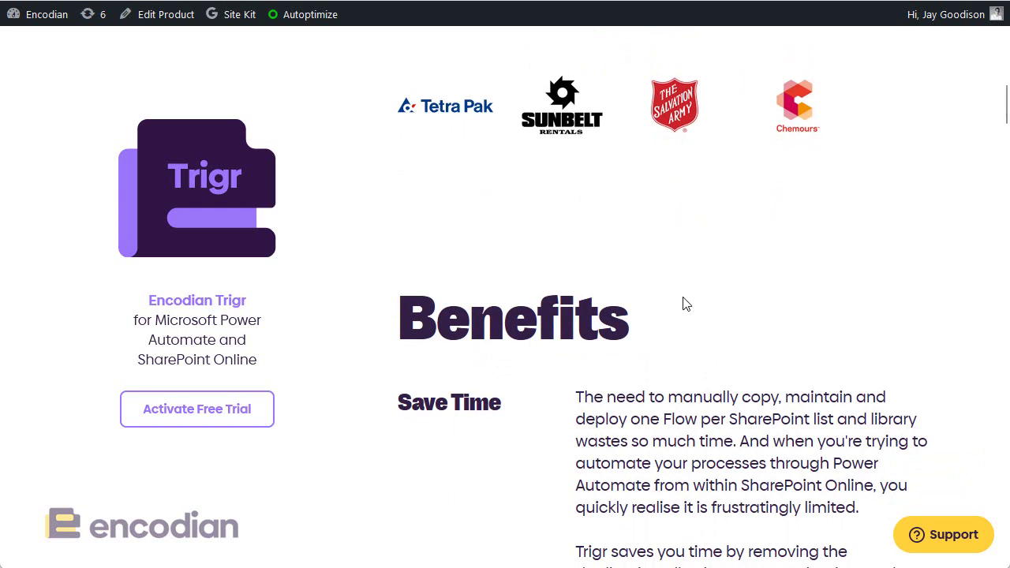
{"action": "scroll", "coordinate": [684, 304], "scroll_direction": "down", "scroll_amount": 10}
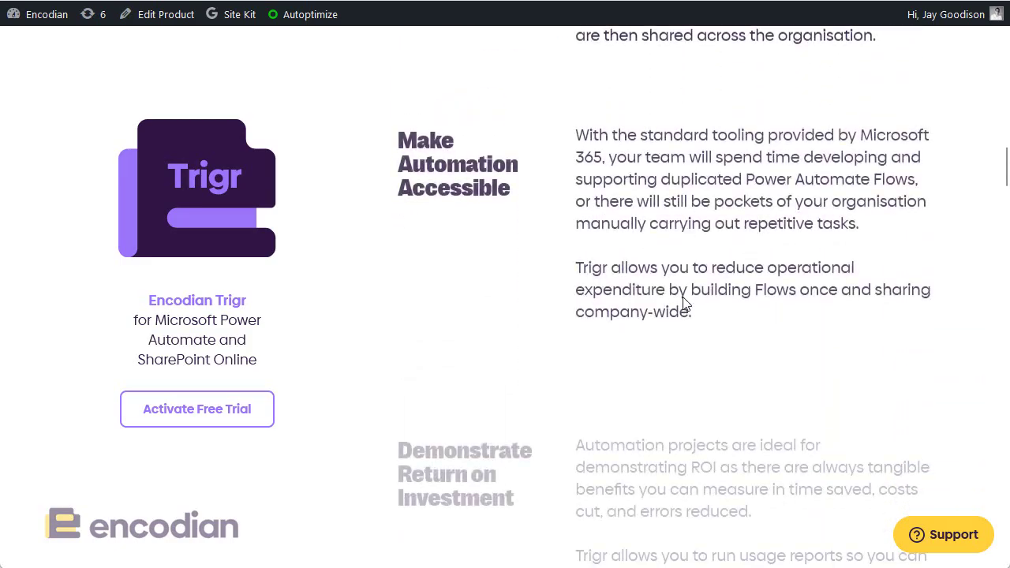
{"action": "scroll", "coordinate": [683, 304], "scroll_direction": "up", "scroll_amount": 20}
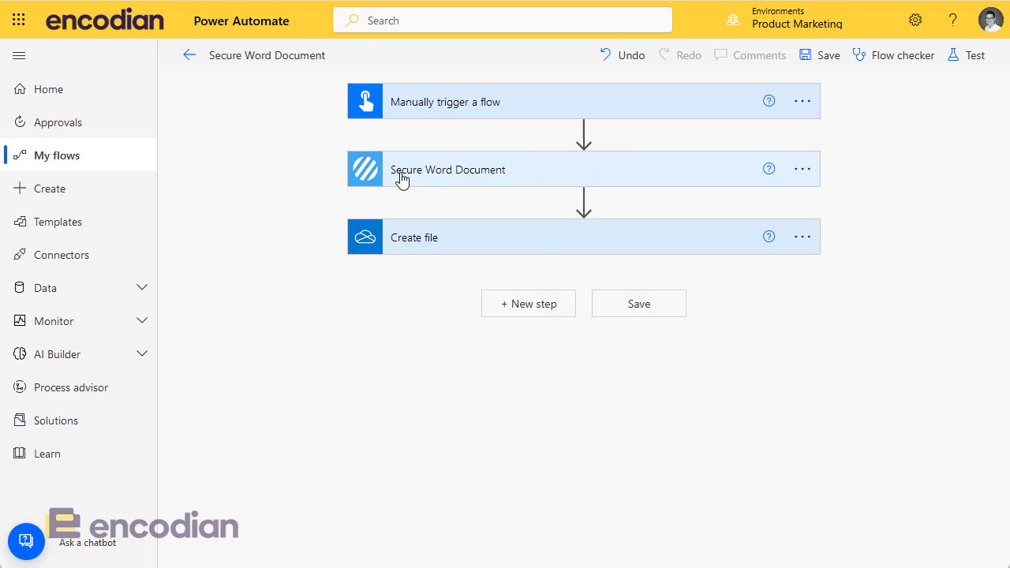
Delete the Manually trigger a flow trigger
{"action": "left_click", "coordinate": [801, 106]}
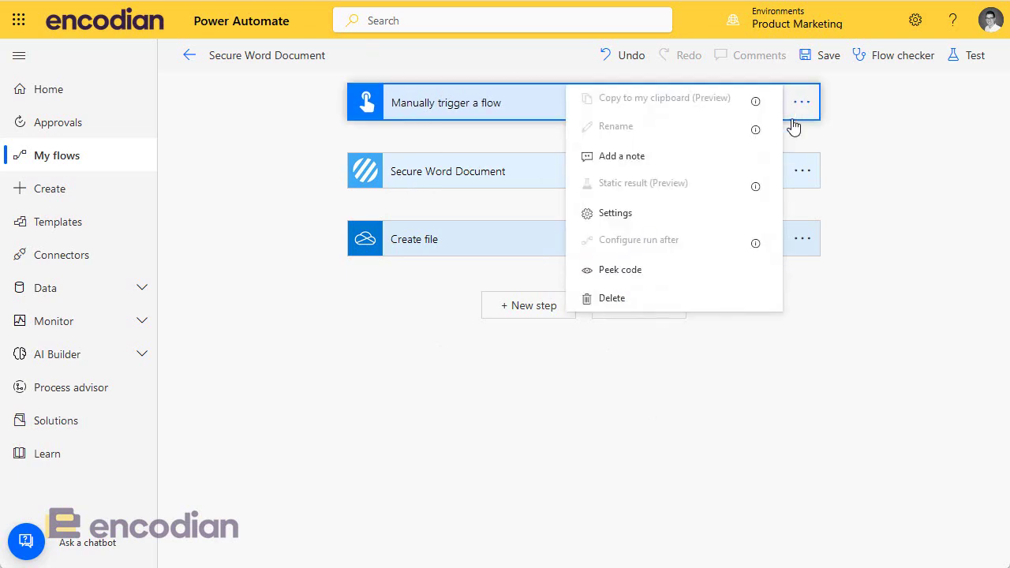
{"action": "left_click", "coordinate": [661, 300]}
{"action": "left_click", "coordinate": [510, 330]}
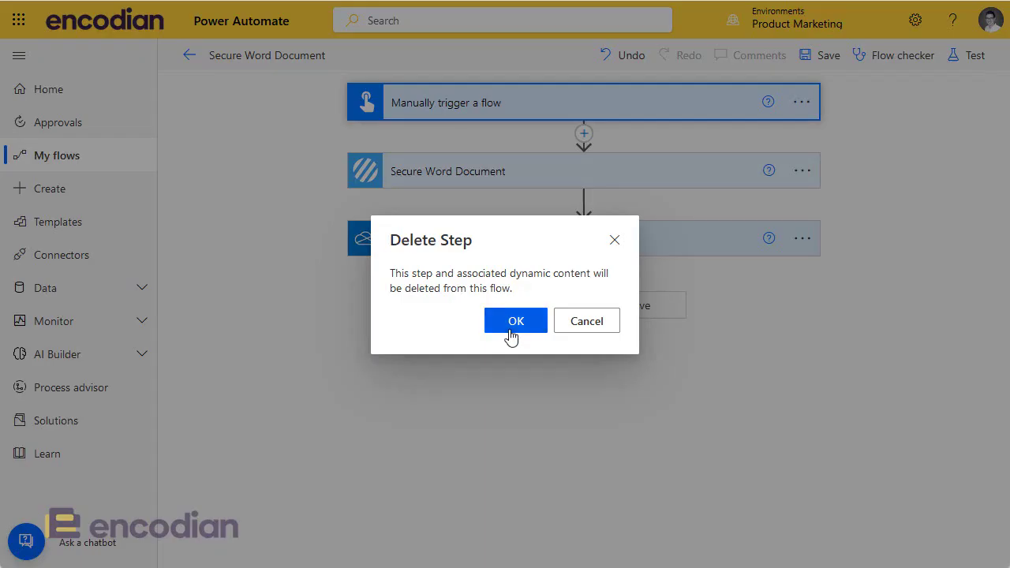
Add Encodian's When a user runs a Trigr trigger titled 'Secure Word Document'
{"action": "type", "text": "encodian"}
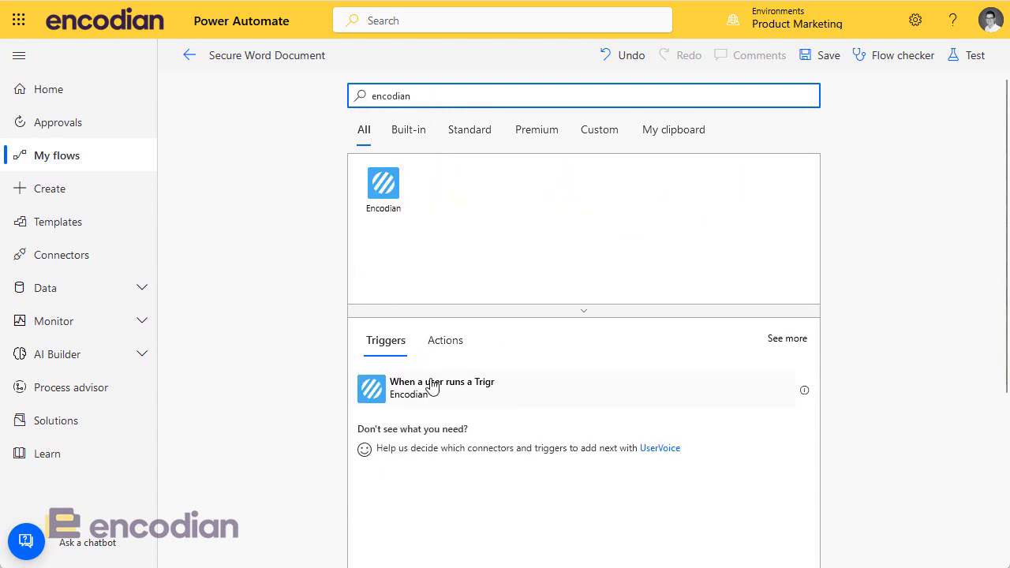
{"action": "left_click", "coordinate": [431, 391]}
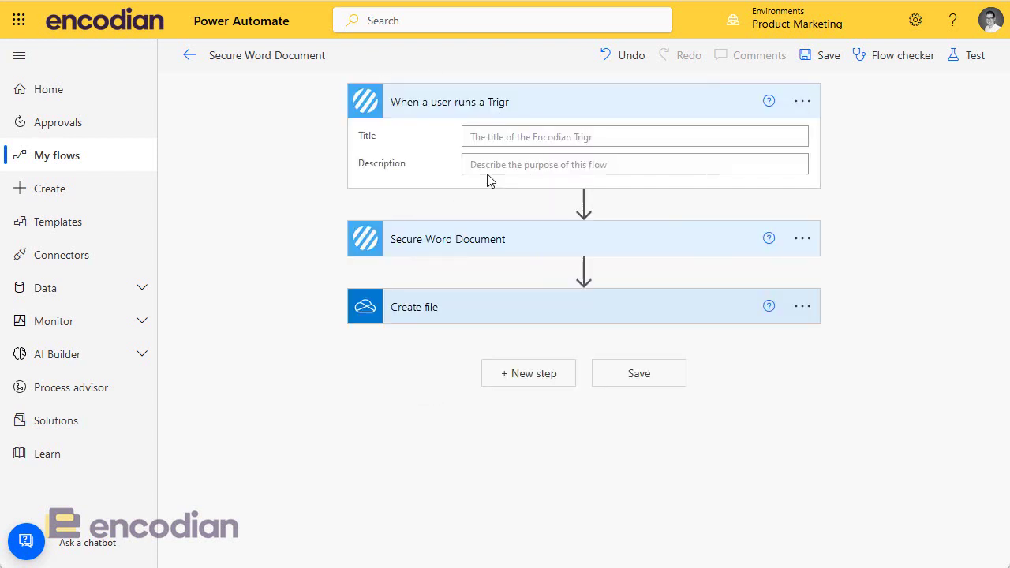
{"action": "left_click", "coordinate": [300, 57]}
{"action": "key", "text": "ctrl+c"}
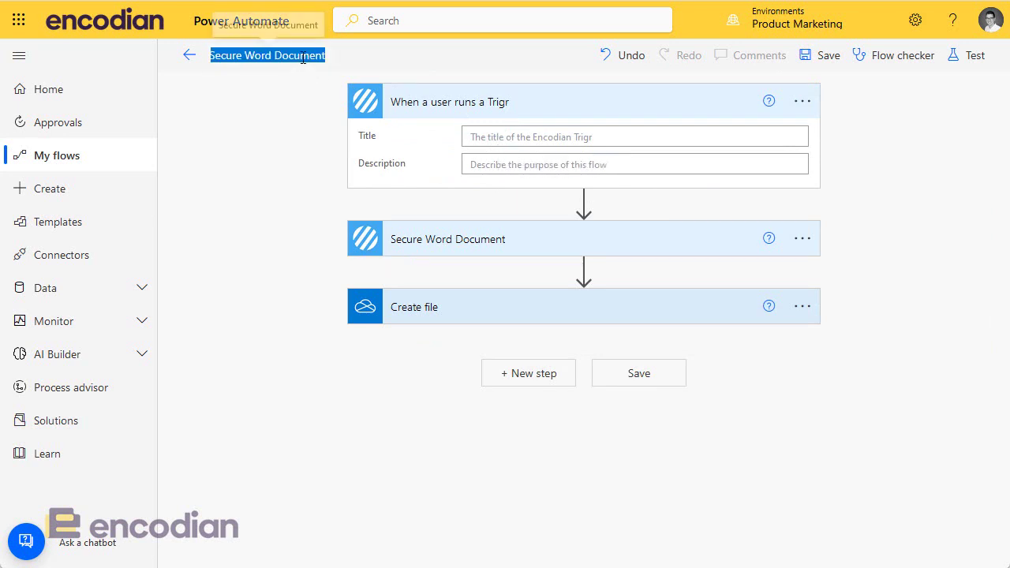
{"action": "left_click", "coordinate": [510, 134]}
{"action": "key", "text": "ctrl+v"}
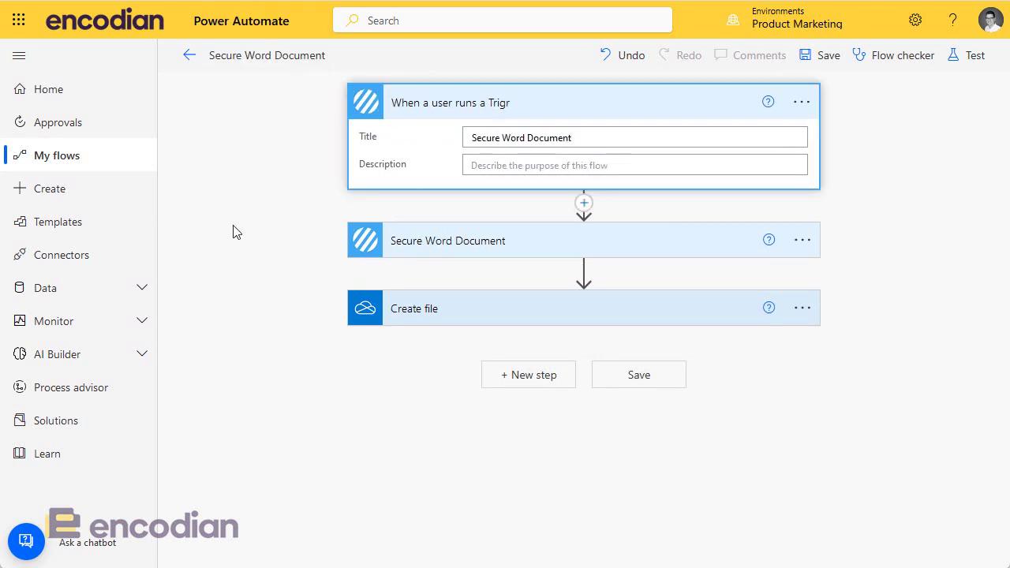
{"action": "left_click", "coordinate": [239, 214]}
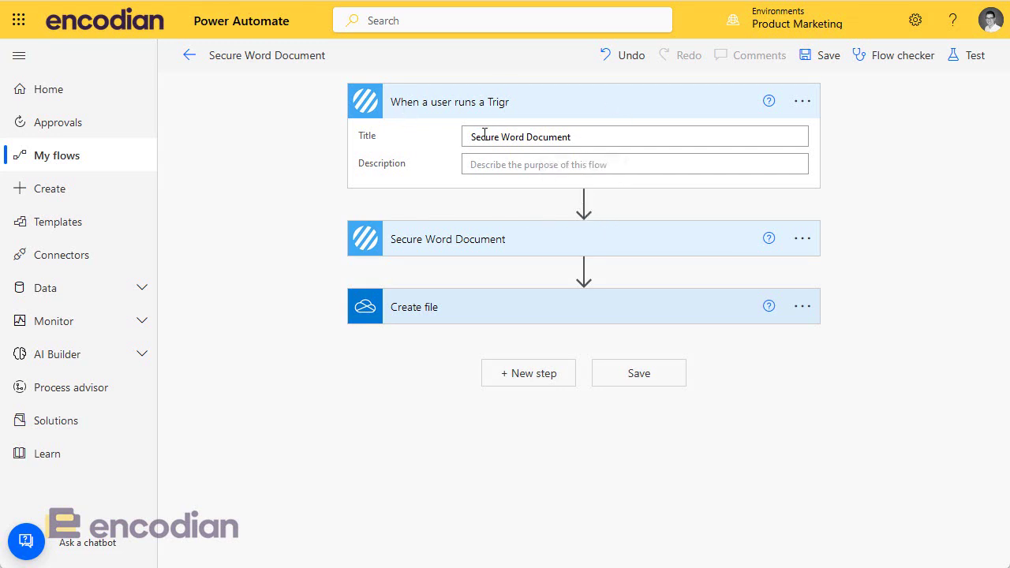
Insert a SharePoint Get file properties action right after the trigger
{"action": "left_click", "coordinate": [584, 202]}
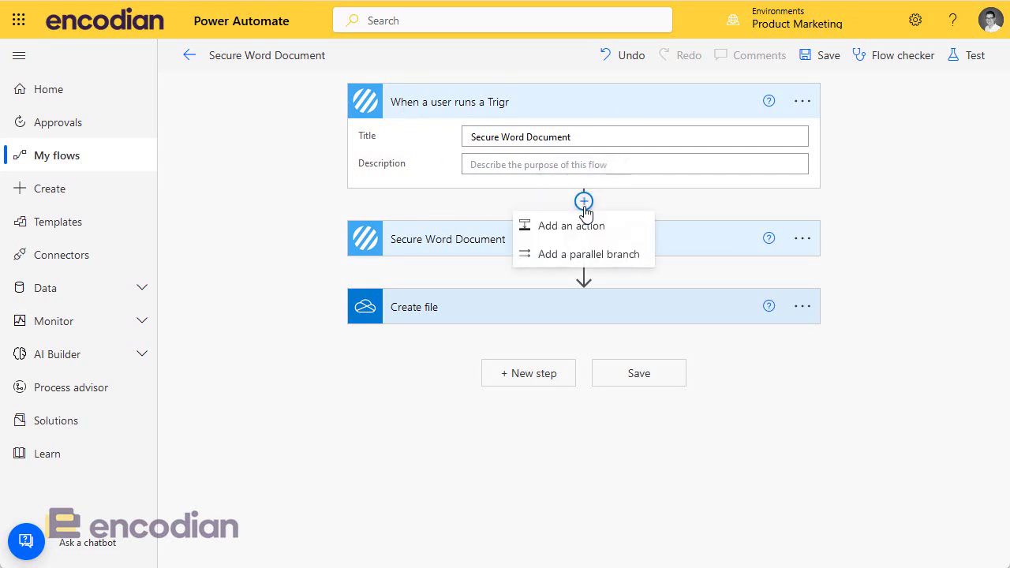
{"action": "left_click", "coordinate": [582, 233]}
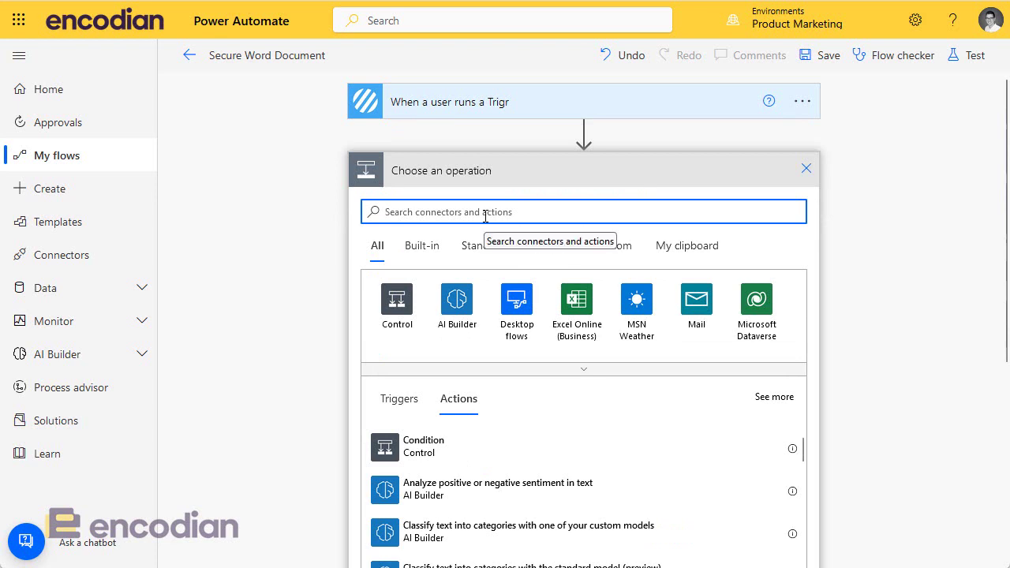
{"action": "type", "text": "get file"}
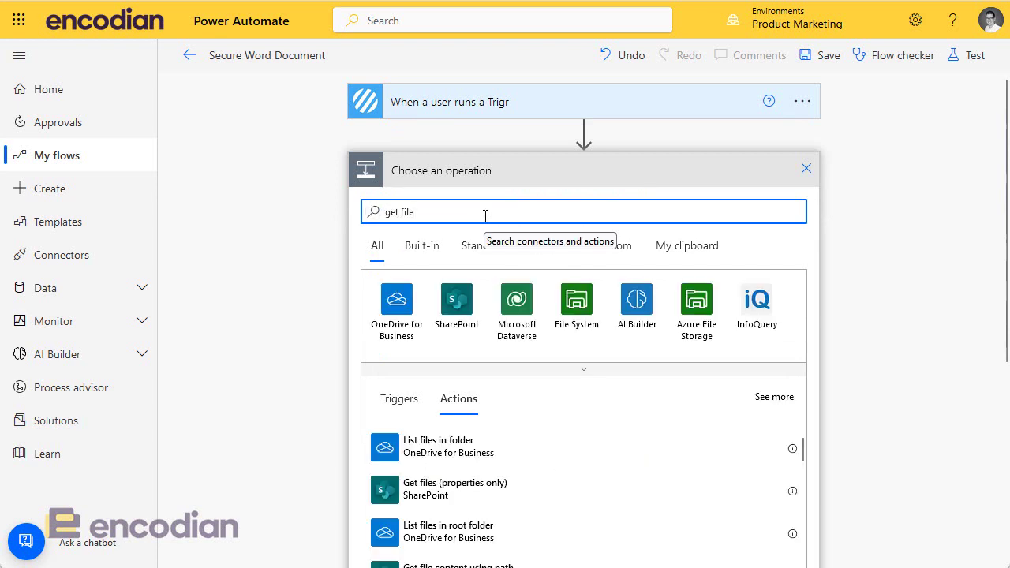
{"action": "scroll", "coordinate": [498, 489], "scroll_direction": "down", "scroll_amount": 2}
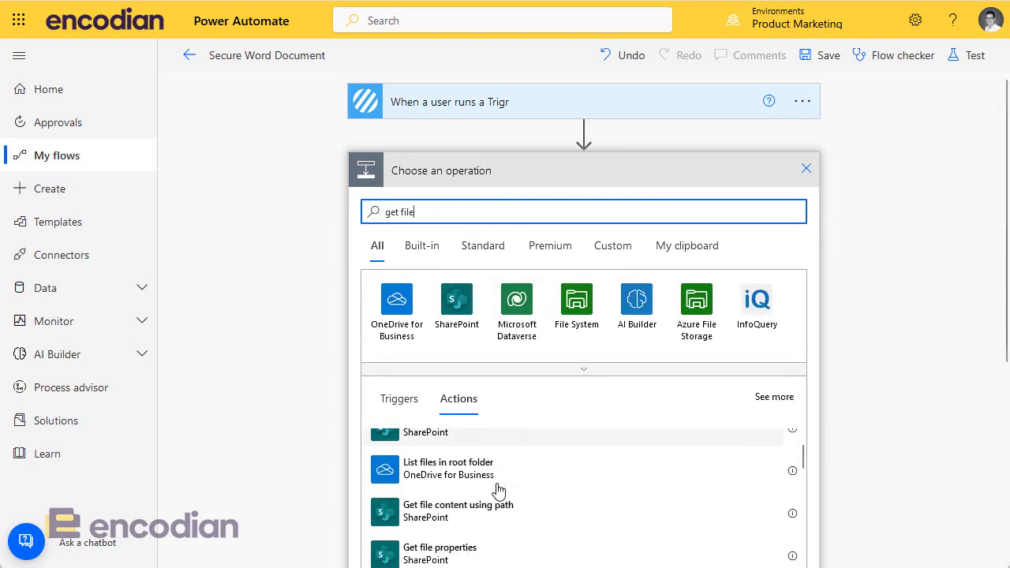
{"action": "left_click", "coordinate": [462, 543]}
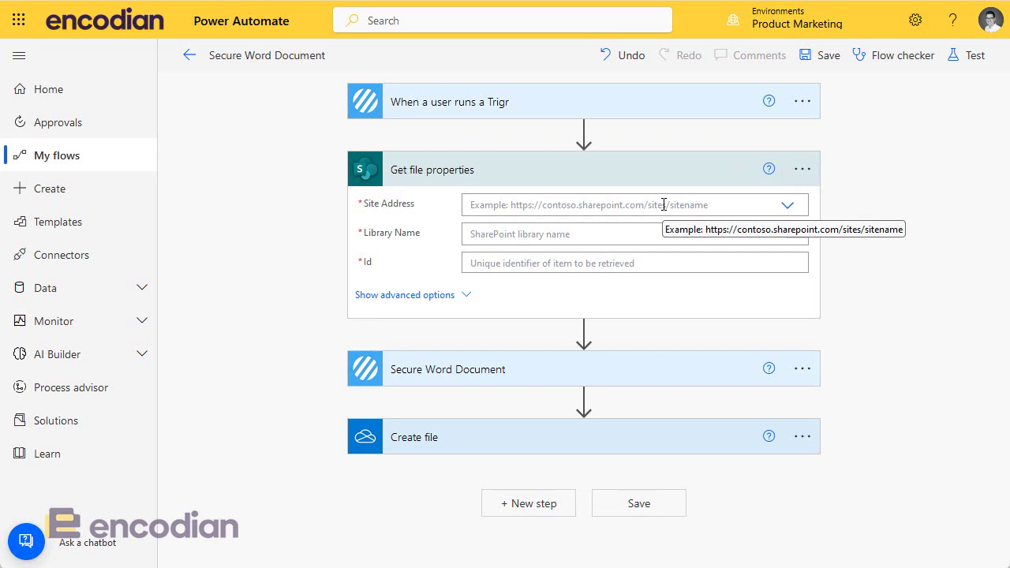
Point it at the PDF Converter for SPO Demo site and Documents library, with Id set to Item
{"action": "left_click", "coordinate": [788, 204]}
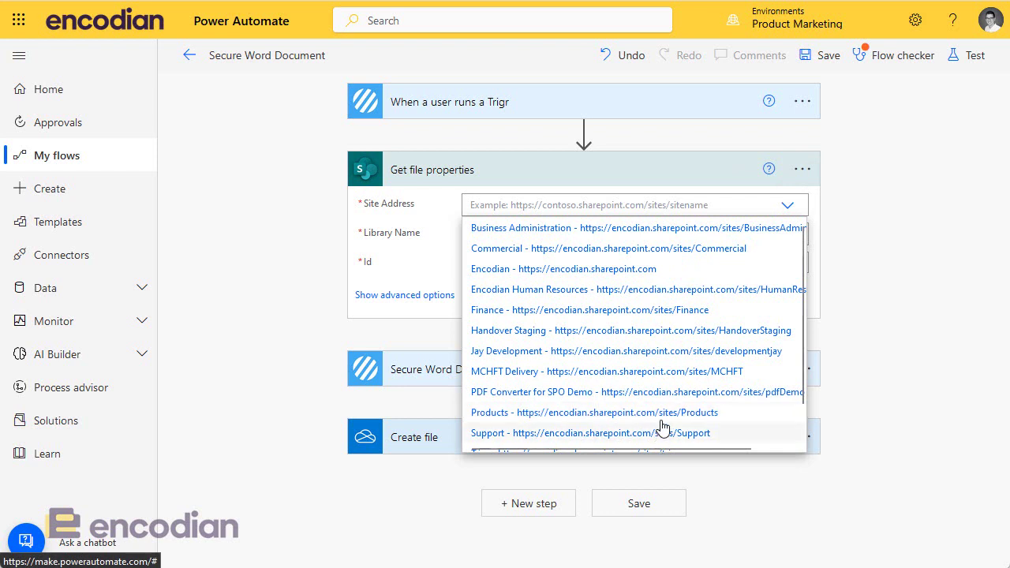
{"action": "left_click", "coordinate": [668, 393]}
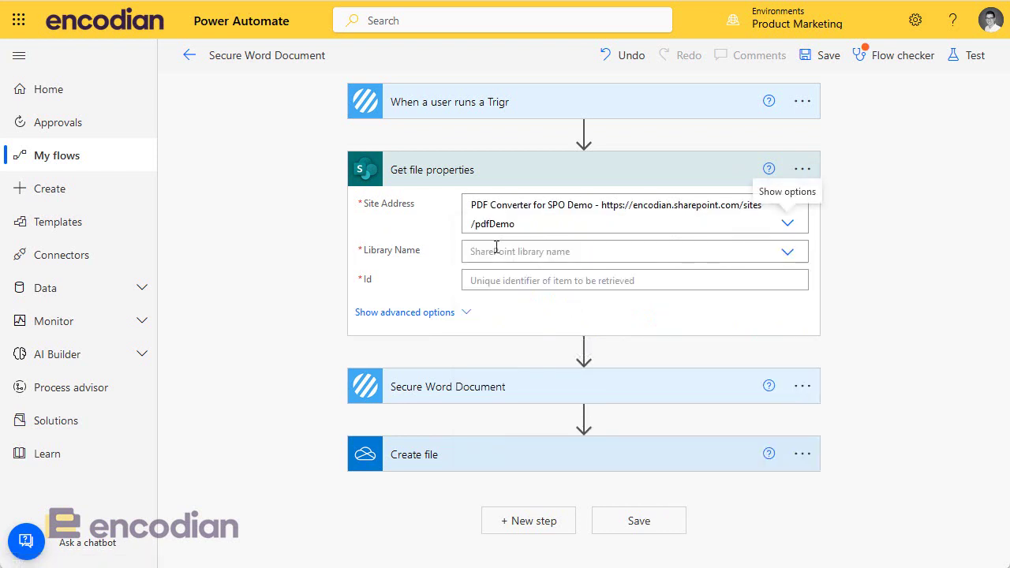
{"action": "left_click", "coordinate": [538, 253]}
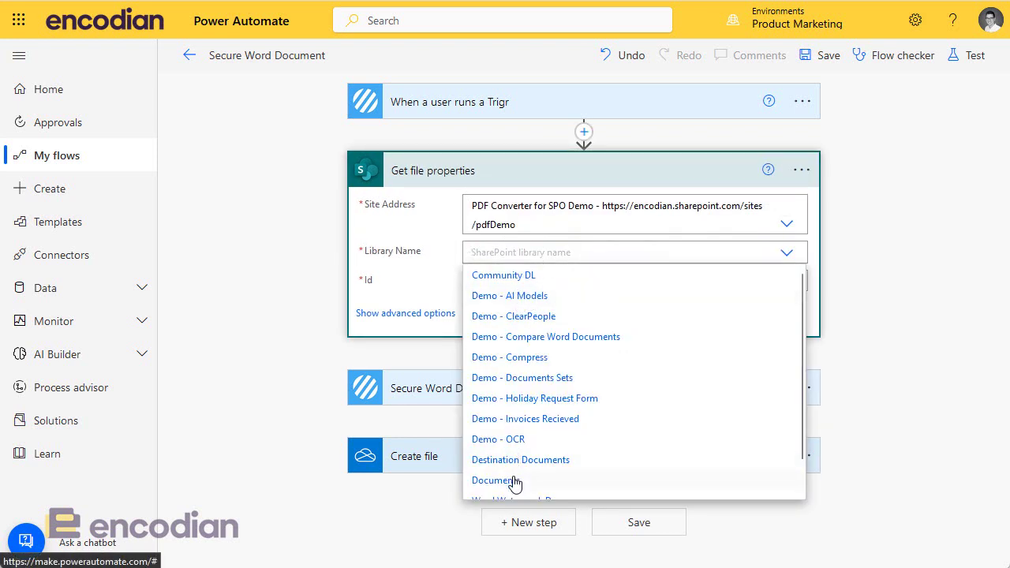
{"action": "left_click", "coordinate": [513, 480]}
{"action": "left_click", "coordinate": [510, 287]}
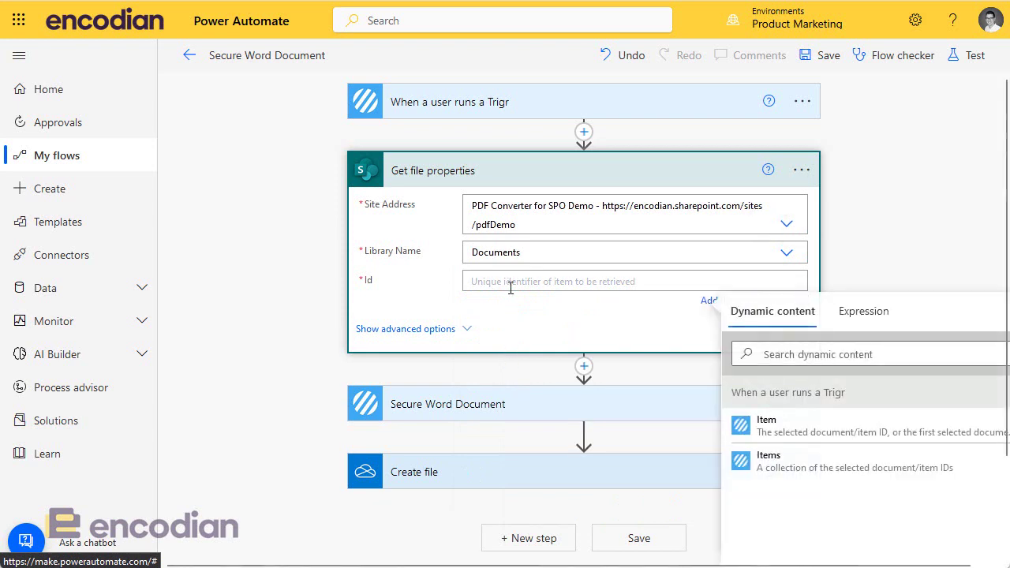
{"action": "left_click", "coordinate": [738, 433]}
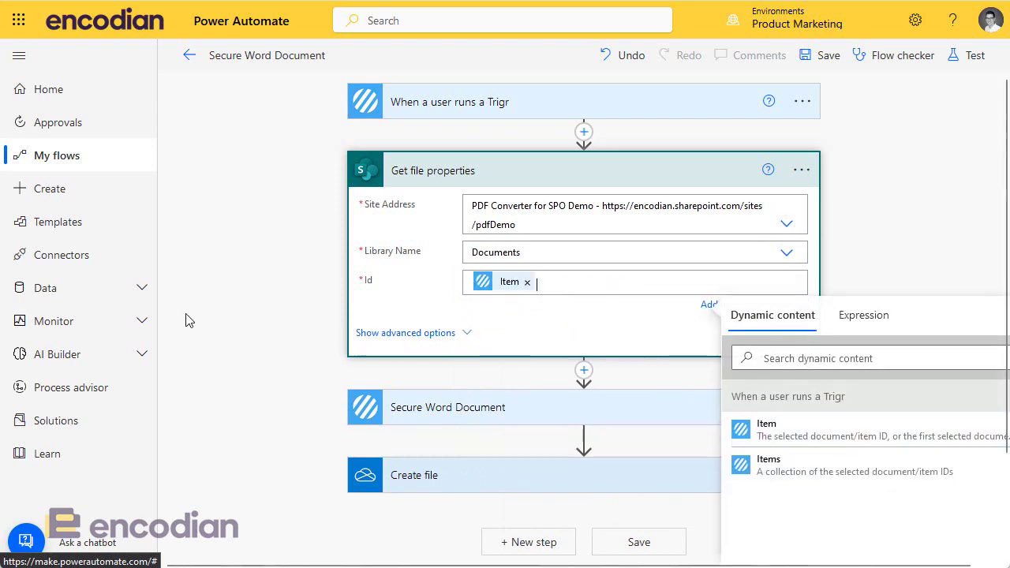
{"action": "left_click", "coordinate": [254, 294]}
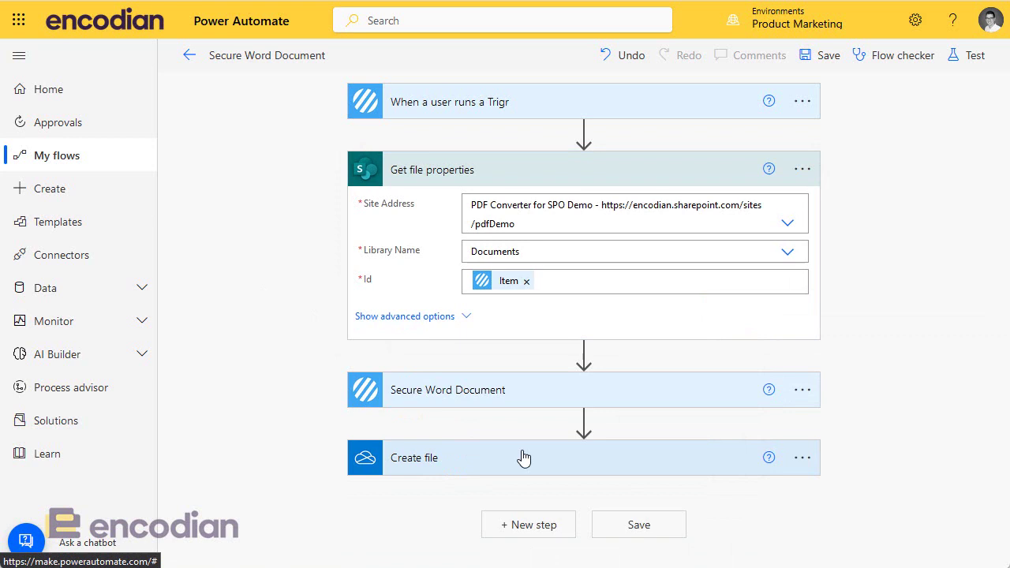
Insert a SharePoint Get file content action after Get file properties
{"action": "left_click", "coordinate": [584, 355]}
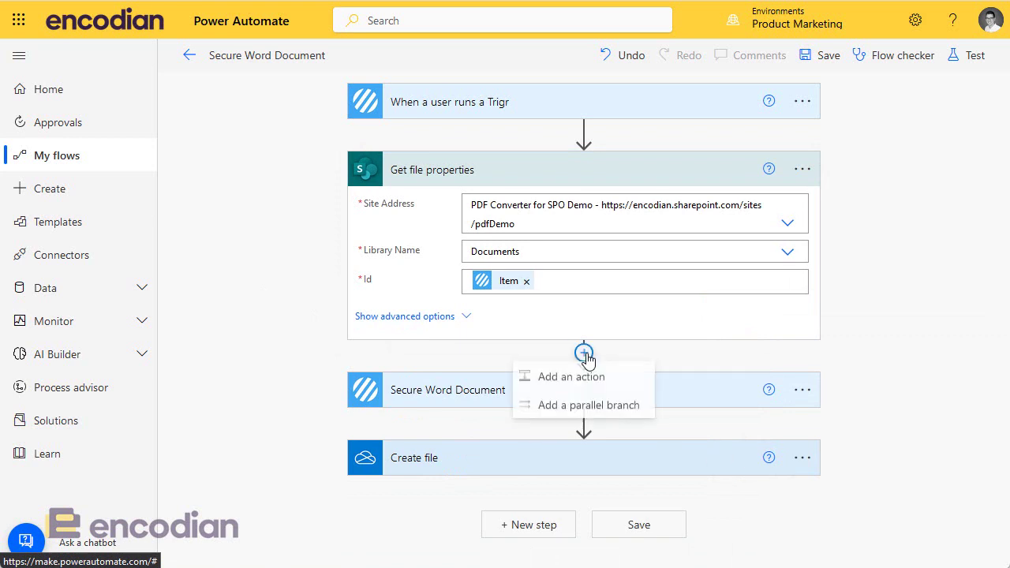
{"action": "left_click", "coordinate": [589, 381]}
{"action": "type", "text": "get file content"}
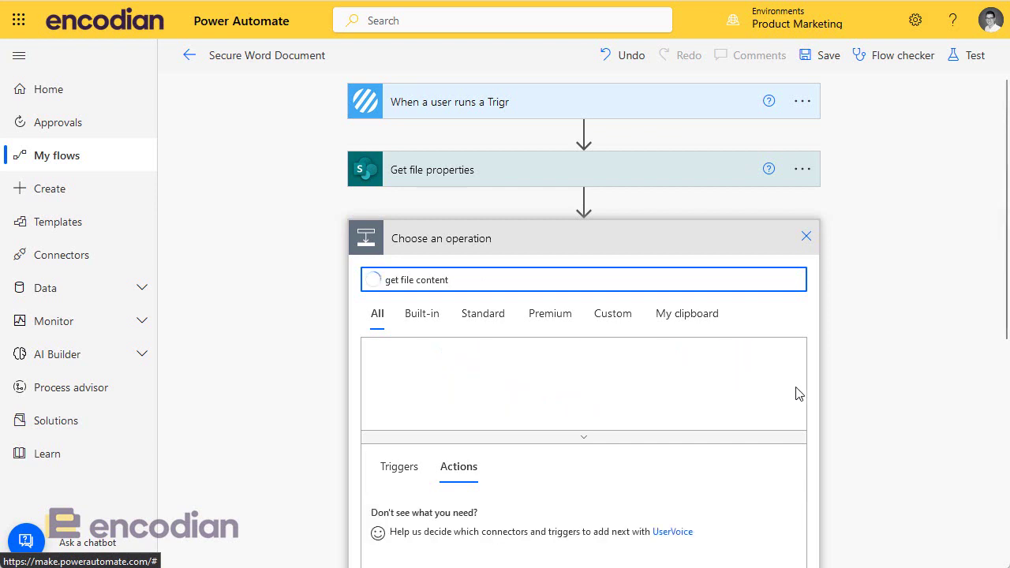
{"action": "scroll", "coordinate": [475, 537], "scroll_direction": "down", "scroll_amount": 1}
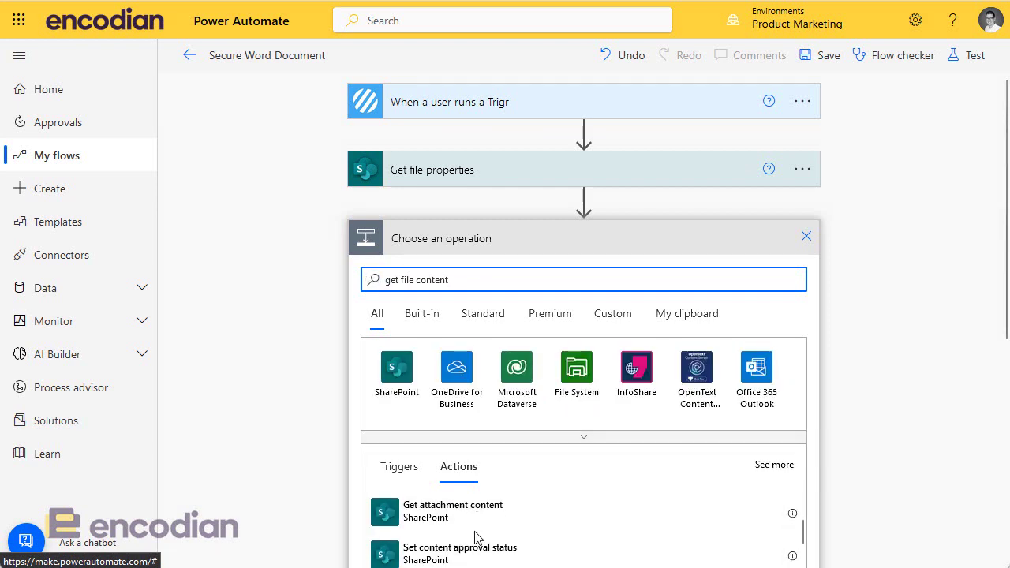
{"action": "scroll", "coordinate": [891, 487], "scroll_direction": "down", "scroll_amount": 3}
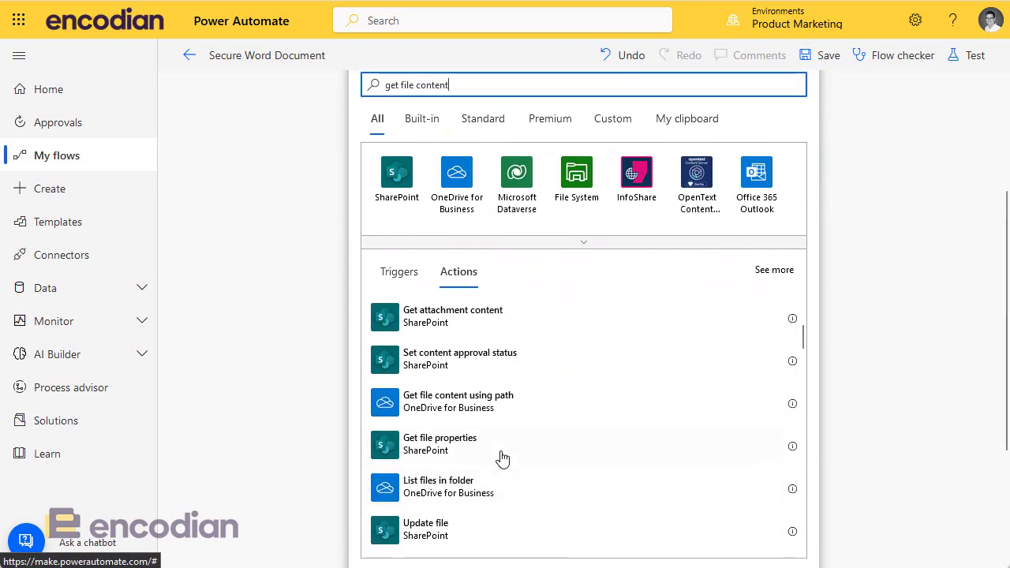
{"action": "scroll", "coordinate": [507, 442], "scroll_direction": "up", "scroll_amount": 3}
{"action": "left_click", "coordinate": [445, 397]}
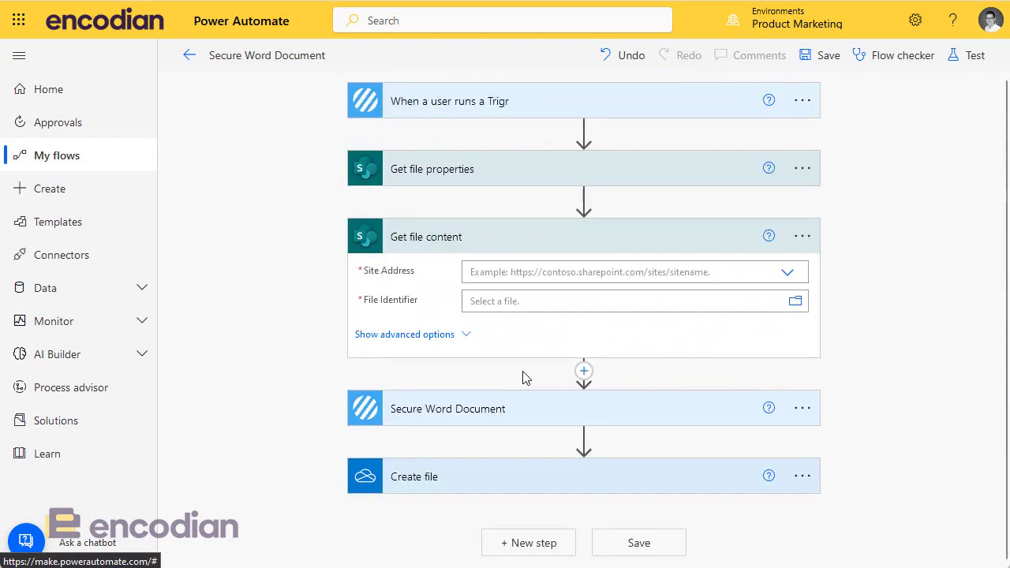
Set its site to PDF Converter for SPO Demo and its File Identifier to Identifier
{"action": "left_click", "coordinate": [493, 271]}
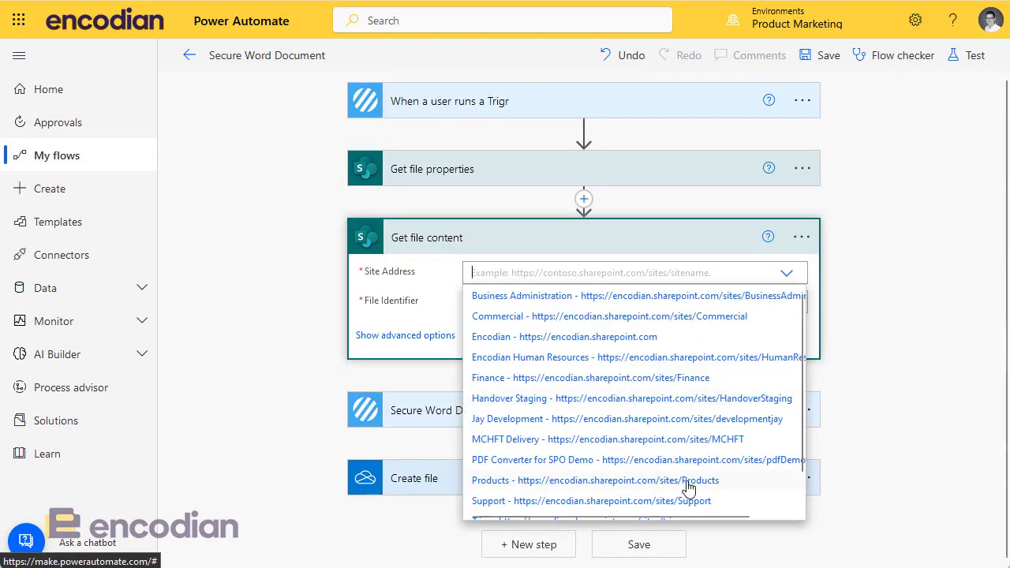
{"action": "left_click", "coordinate": [681, 464]}
{"action": "left_click", "coordinate": [505, 318]}
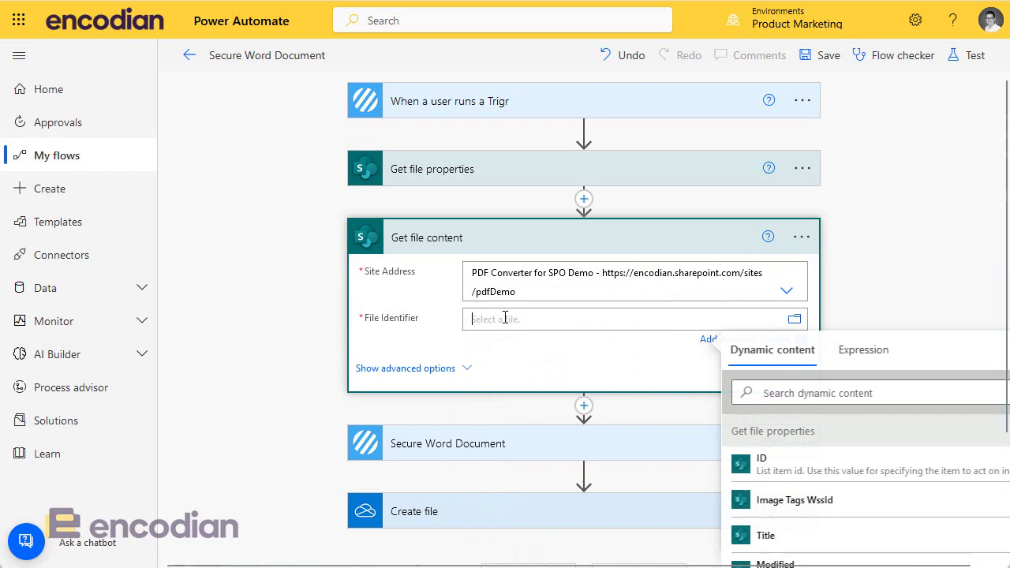
{"action": "left_click", "coordinate": [805, 393]}
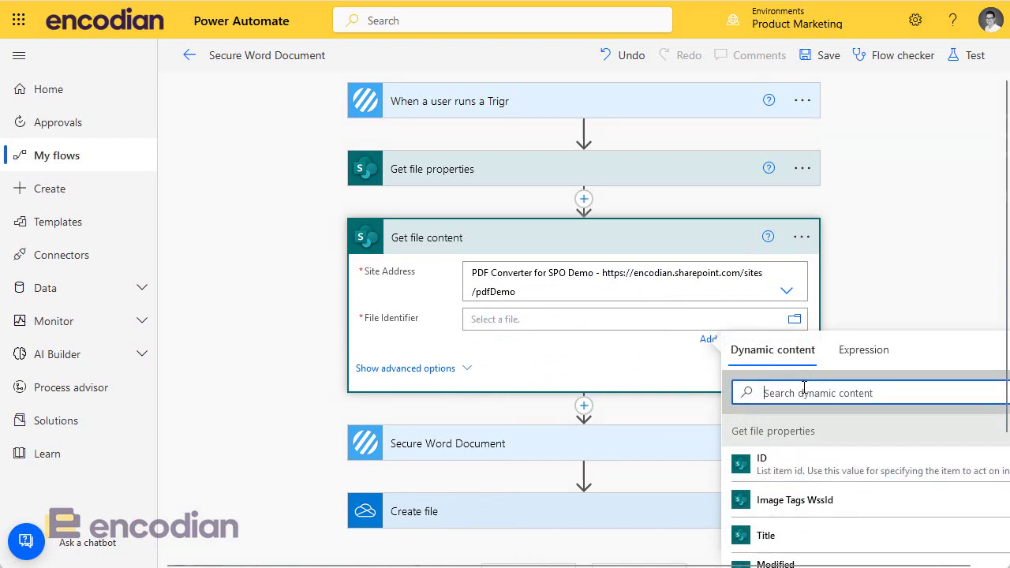
{"action": "type", "text": "iden"}
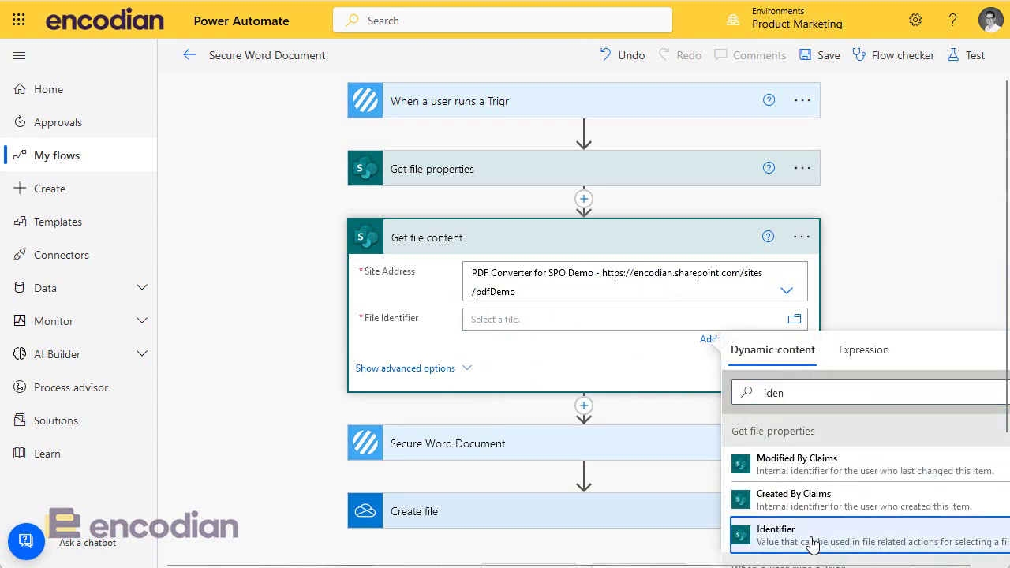
{"action": "left_click", "coordinate": [849, 543]}
{"action": "left_click", "coordinate": [456, 411]}
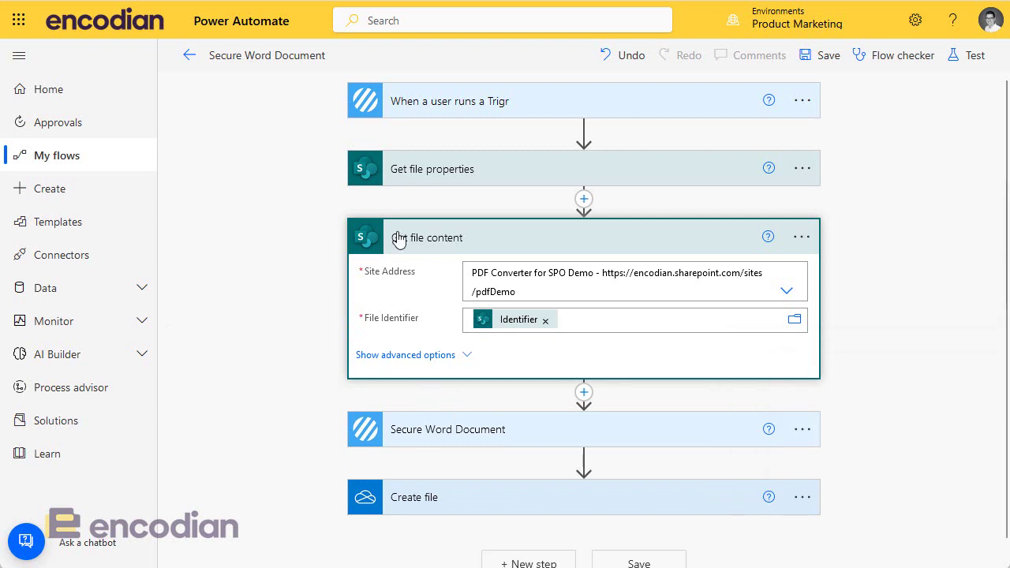
Set Secure Word Document's Filename to the dynamic 'File name with extension'
{"action": "left_click", "coordinate": [499, 433]}
{"action": "scroll", "coordinate": [509, 434], "scroll_direction": "down", "scroll_amount": 2}
{"action": "left_click", "coordinate": [557, 352]}
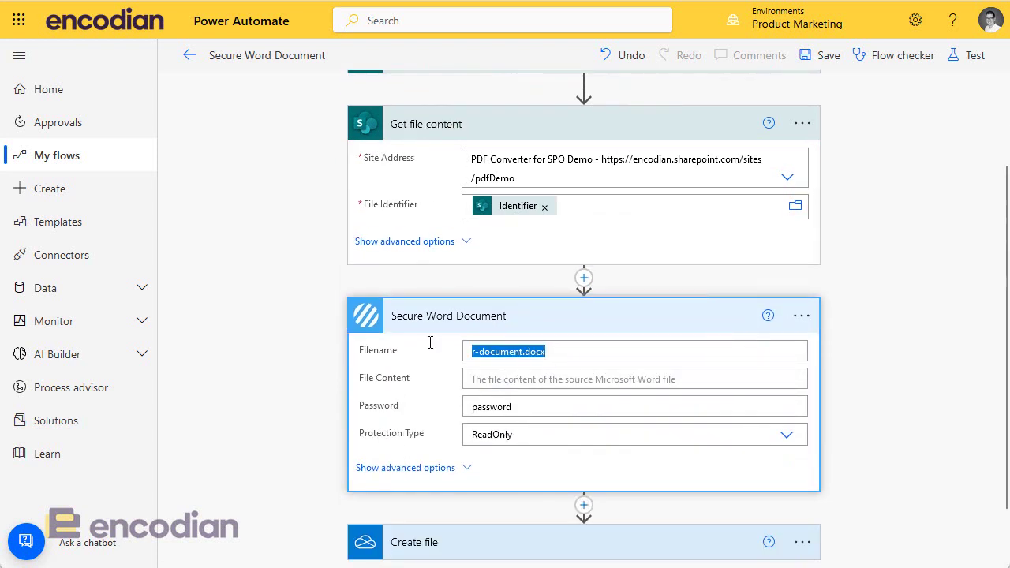
{"action": "left_click", "coordinate": [802, 424]}
{"action": "type", "text": "ext"}
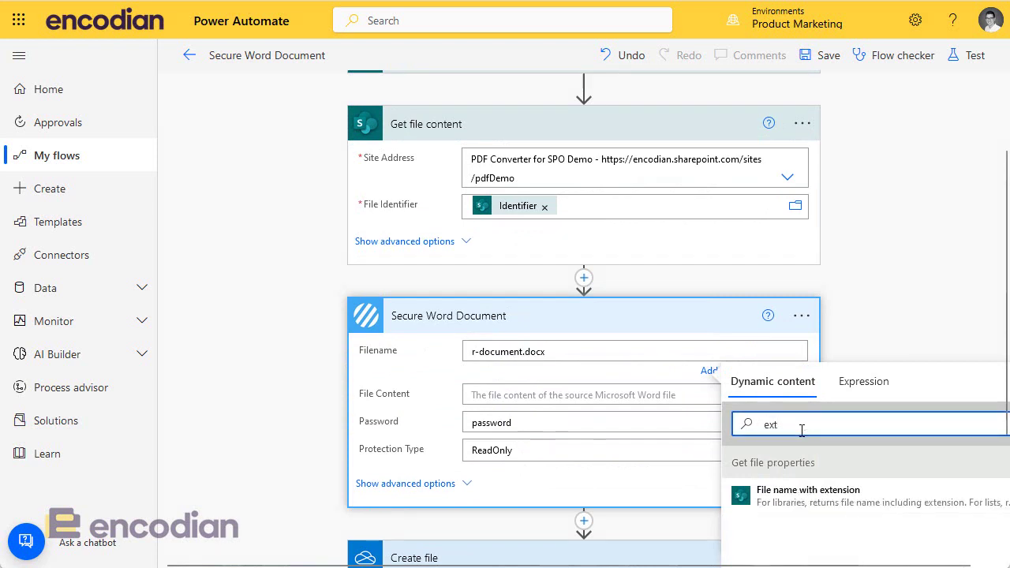
{"action": "left_click", "coordinate": [769, 492]}
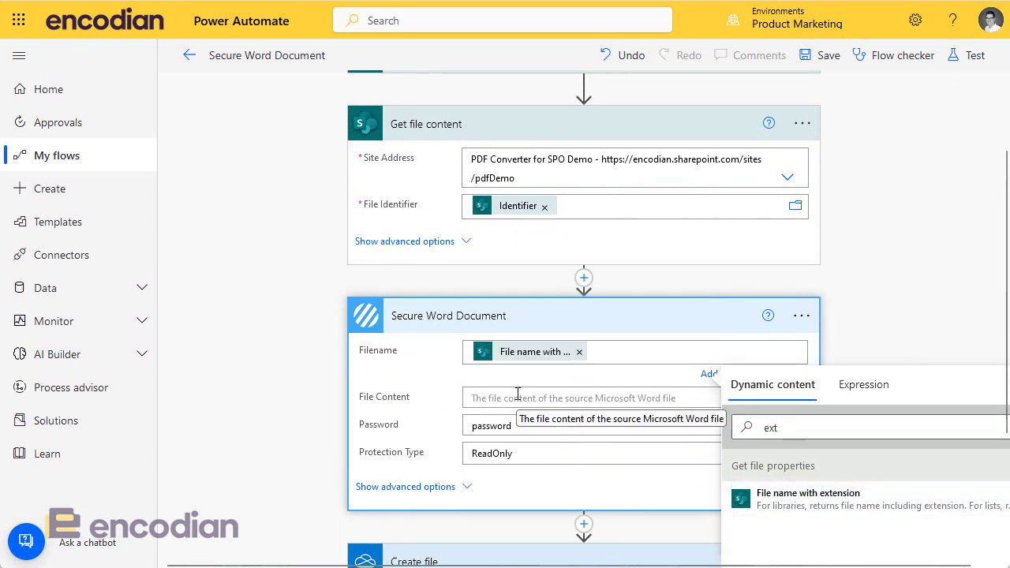
Set its File Content to the retrieved File Content, keeping ReadOnly protection
{"action": "left_click", "coordinate": [518, 396]}
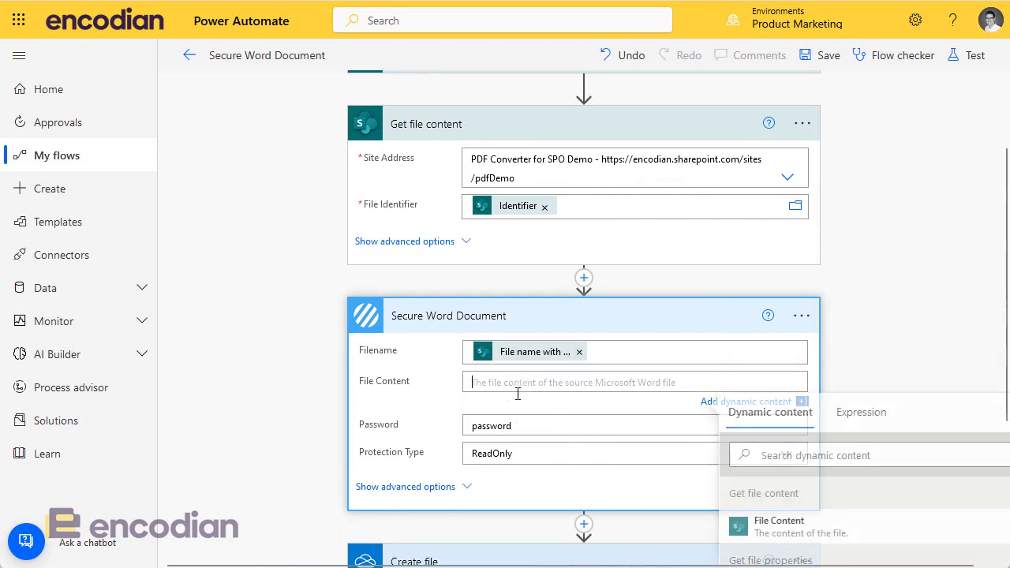
{"action": "left_click", "coordinate": [823, 528]}
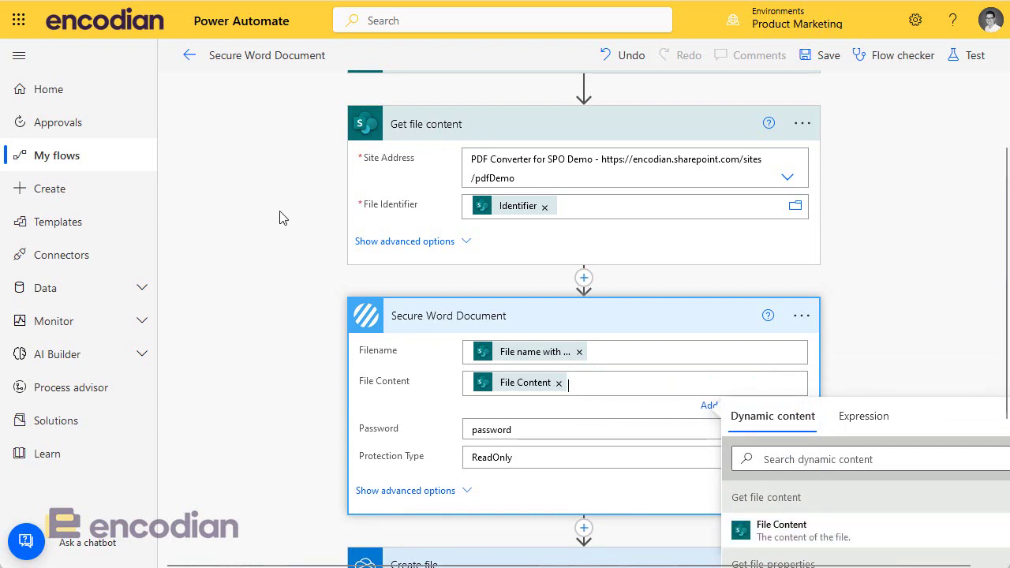
{"action": "left_click", "coordinate": [333, 316]}
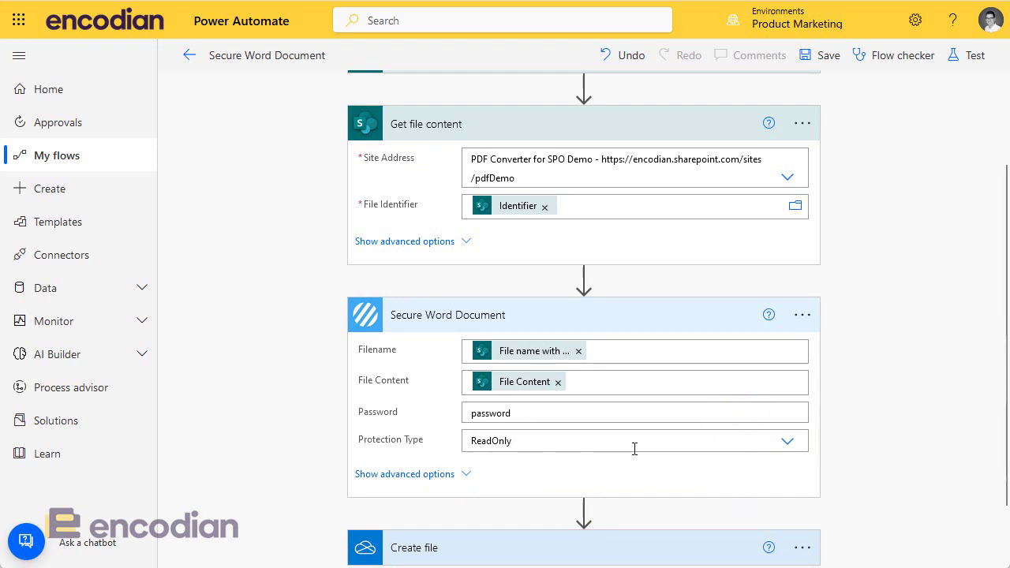
{"action": "left_click", "coordinate": [787, 443]}
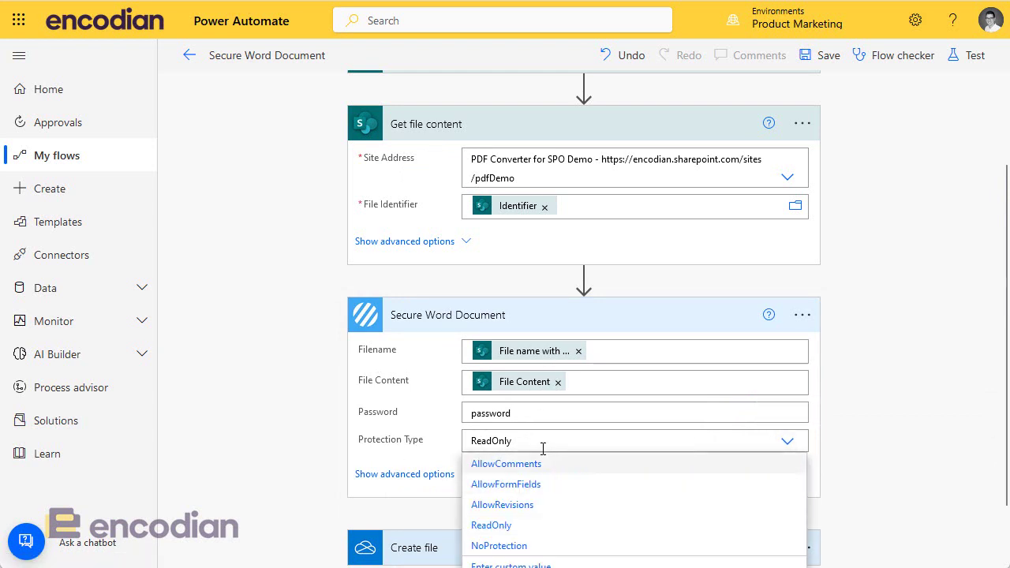
{"action": "scroll", "coordinate": [289, 427], "scroll_direction": "down", "scroll_amount": 1}
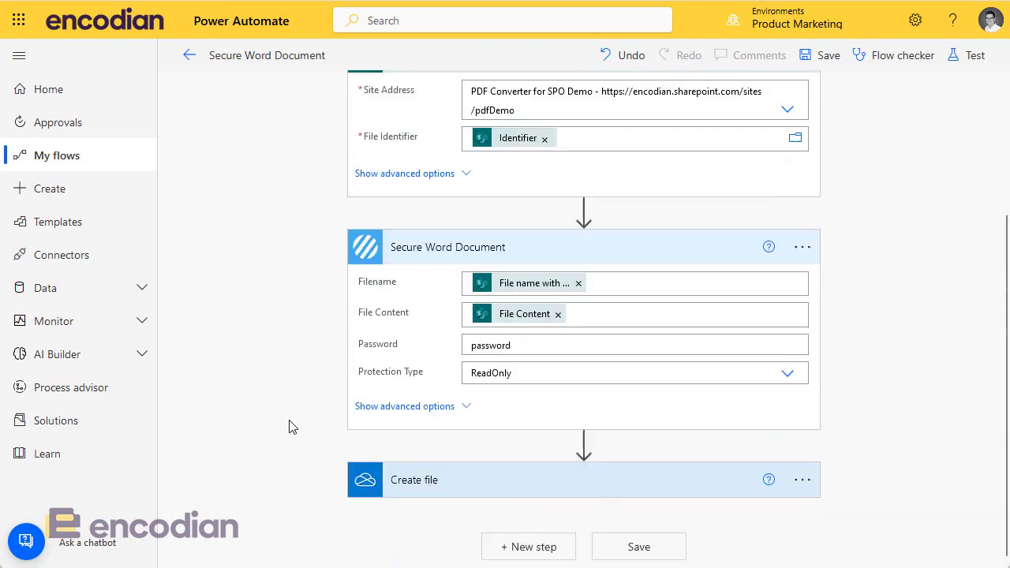
{"action": "left_click", "coordinate": [492, 479]}
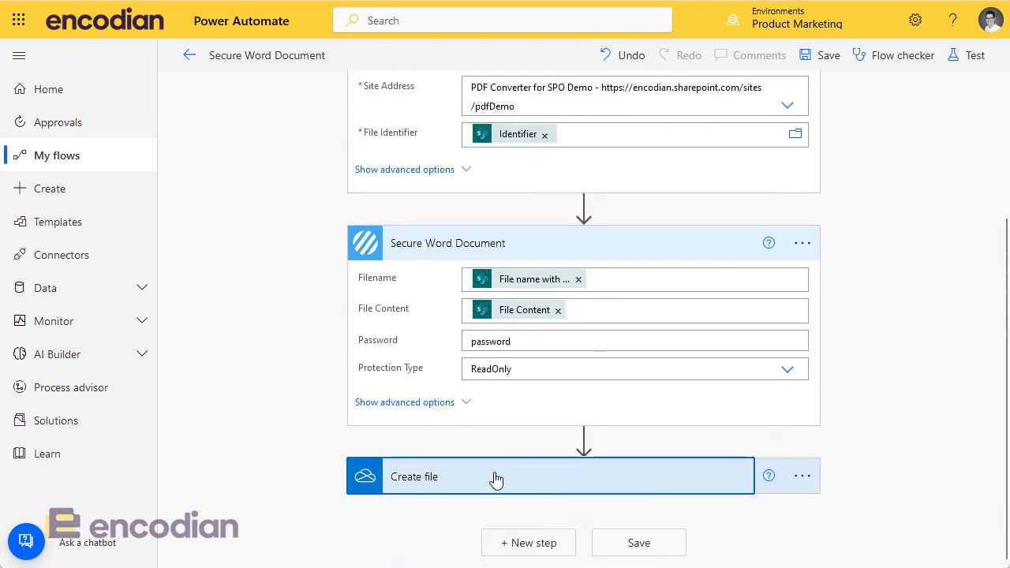
Replace the Create file step with a SharePoint Update file action
{"action": "left_click", "coordinate": [802, 478]}
{"action": "left_click", "coordinate": [890, 461]}
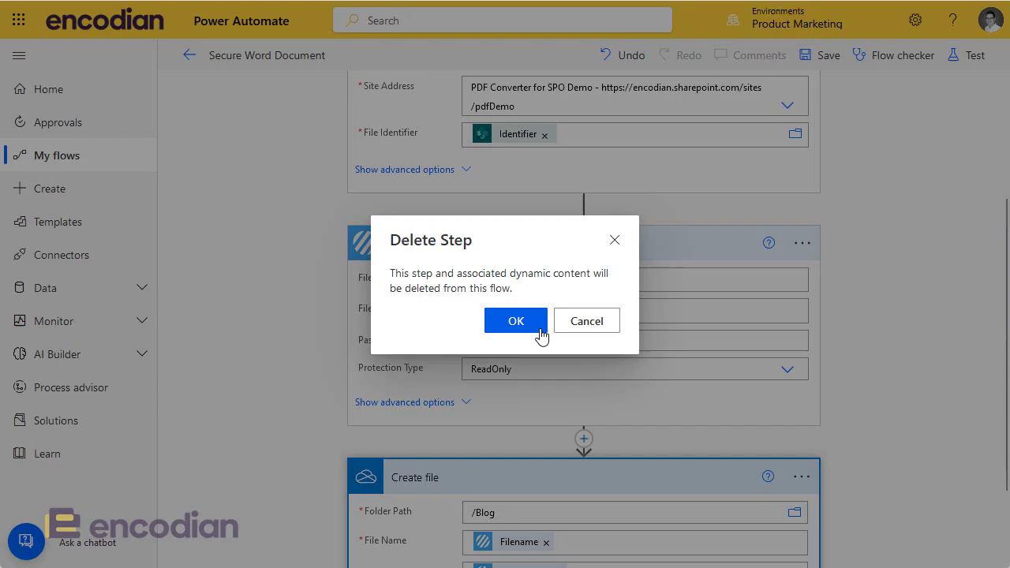
{"action": "left_click", "coordinate": [514, 317]}
{"action": "left_click", "coordinate": [542, 546]}
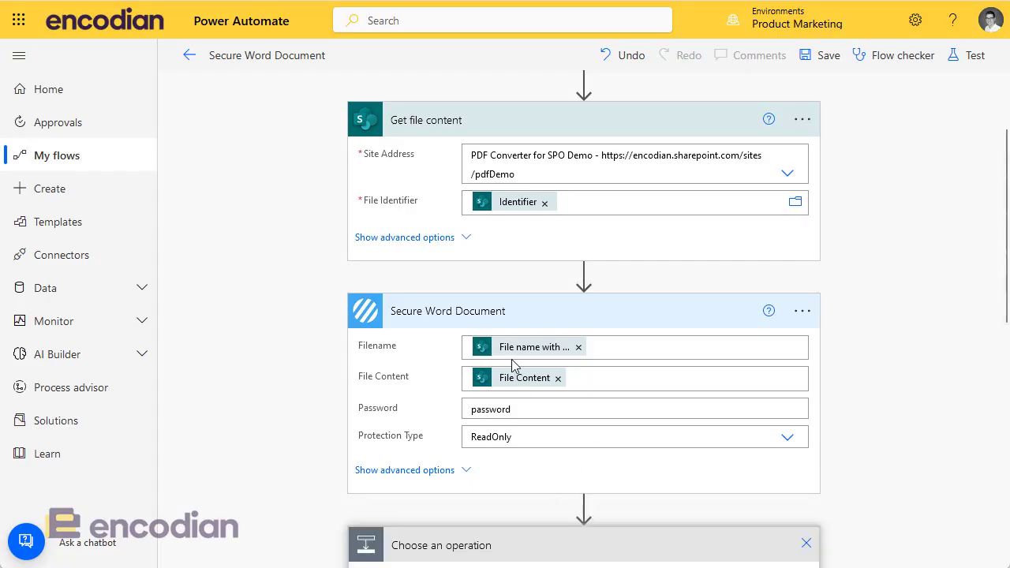
{"action": "type", "text": "cr"}
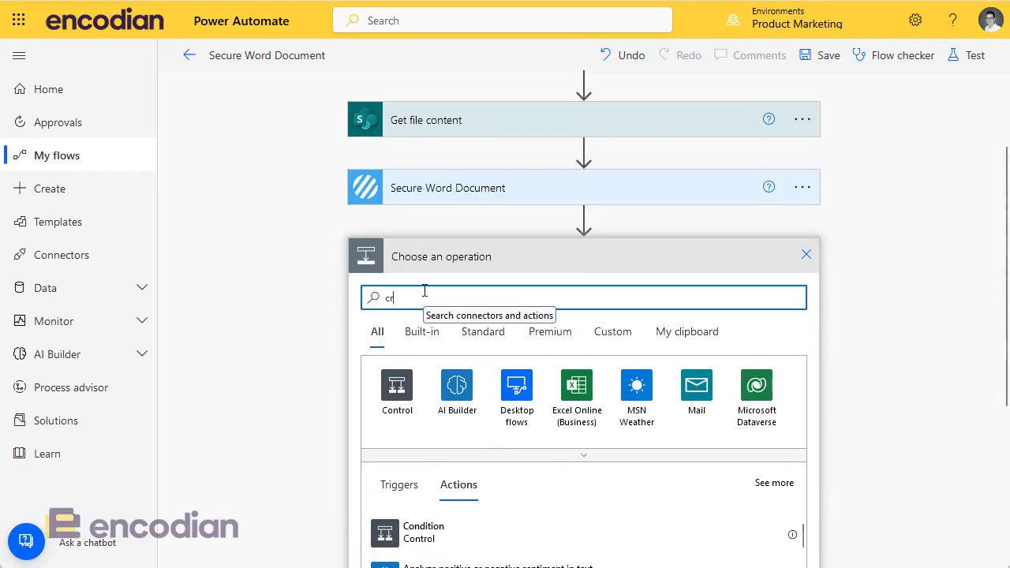
{"action": "key", "text": "BackSpace"}
{"action": "key", "text": "BackSpace"}
{"action": "type", "text": "update file"}
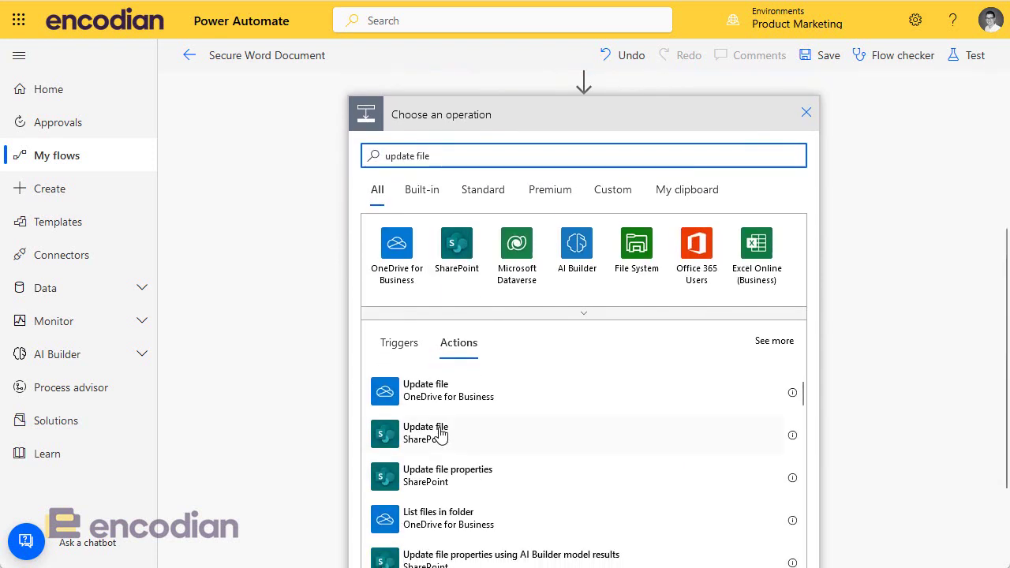
{"action": "left_click", "coordinate": [441, 435]}
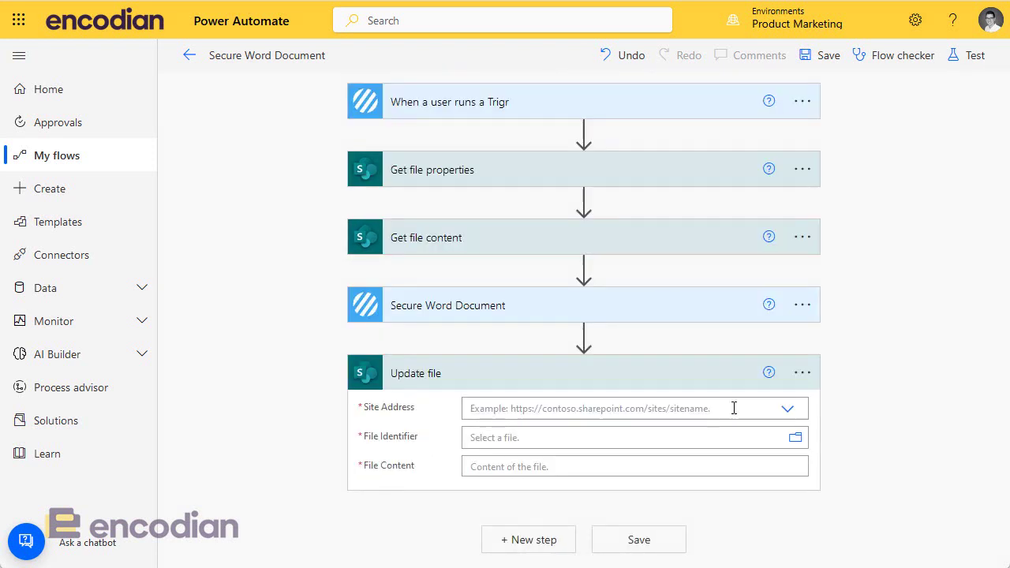
Set Update file's site to PDF Converter for SPO Demo
{"action": "left_click", "coordinate": [786, 411]}
{"action": "scroll", "coordinate": [663, 474], "scroll_direction": "down", "scroll_amount": 1}
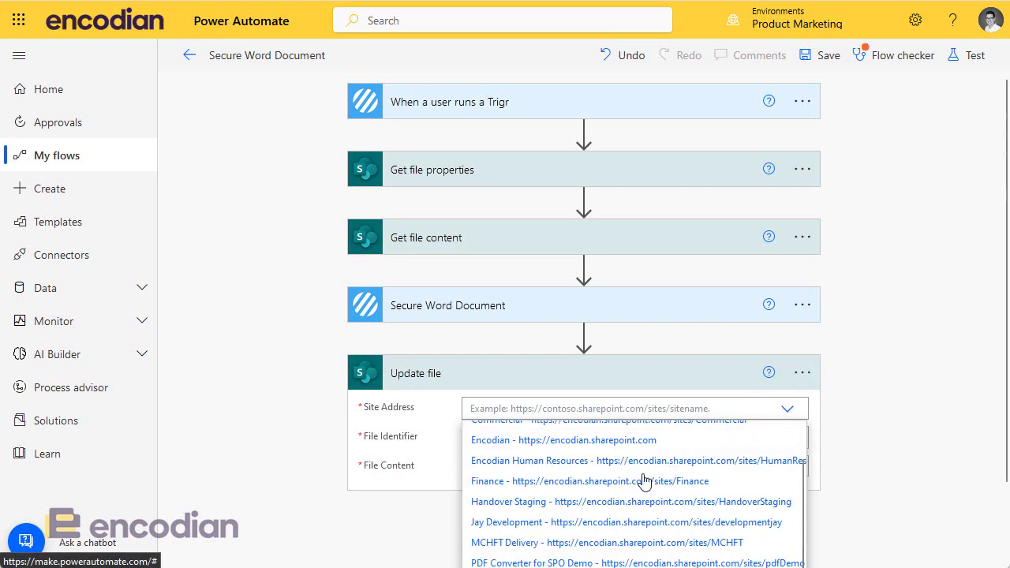
{"action": "scroll", "coordinate": [688, 505], "scroll_direction": "down", "scroll_amount": 1}
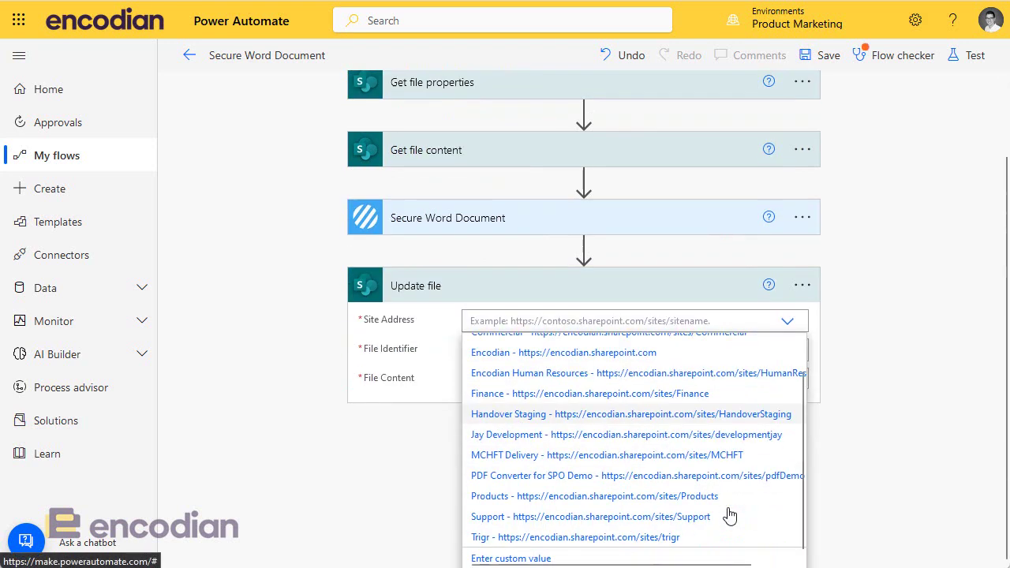
{"action": "left_click", "coordinate": [717, 476]}
Set its File Identifier to Identifier and File Content to Secure Word Document's output
{"action": "left_click", "coordinate": [524, 441]}
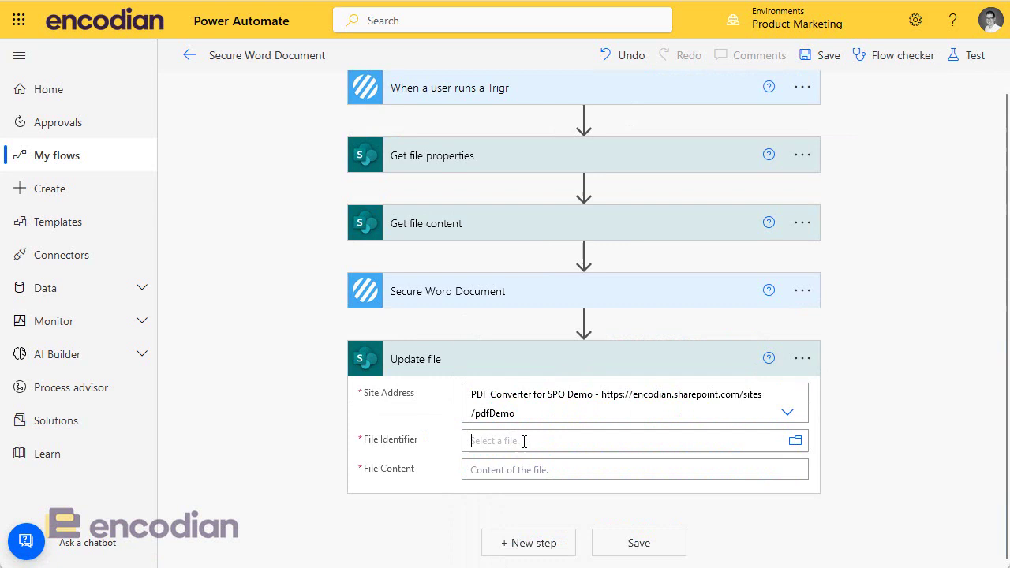
{"action": "left_click", "coordinate": [816, 514]}
{"action": "type", "text": "ident"}
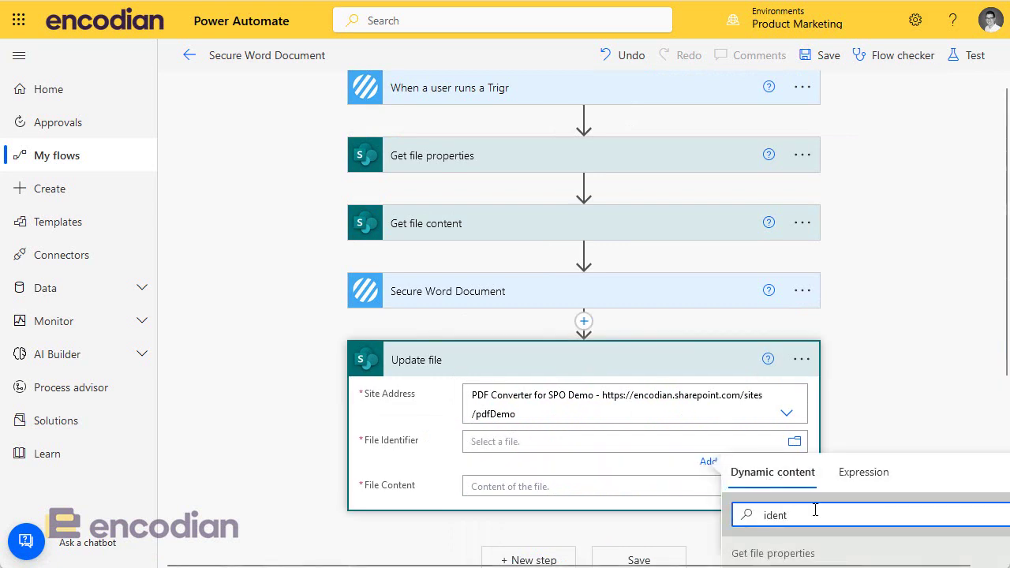
{"action": "scroll", "coordinate": [815, 515], "scroll_direction": "down", "scroll_amount": 3}
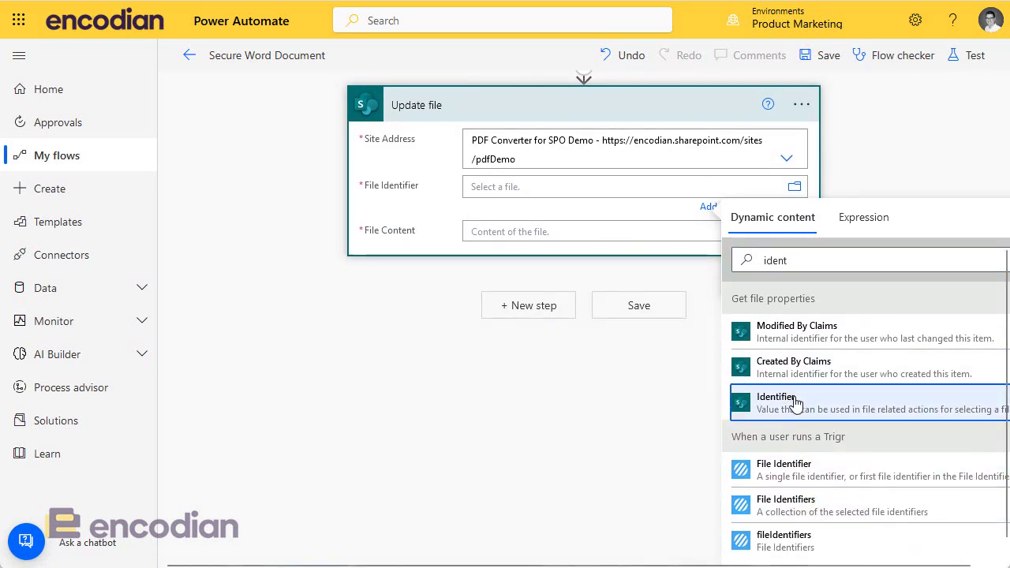
{"action": "left_click", "coordinate": [738, 406]}
{"action": "left_click", "coordinate": [522, 234]}
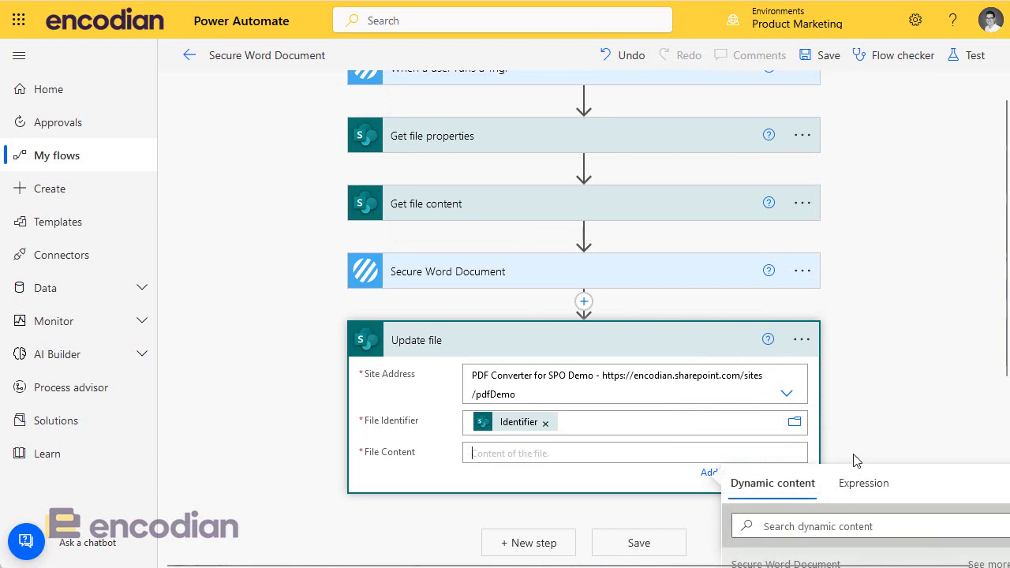
{"action": "scroll", "coordinate": [853, 458], "scroll_direction": "down", "scroll_amount": 3}
{"action": "left_click", "coordinate": [745, 368]}
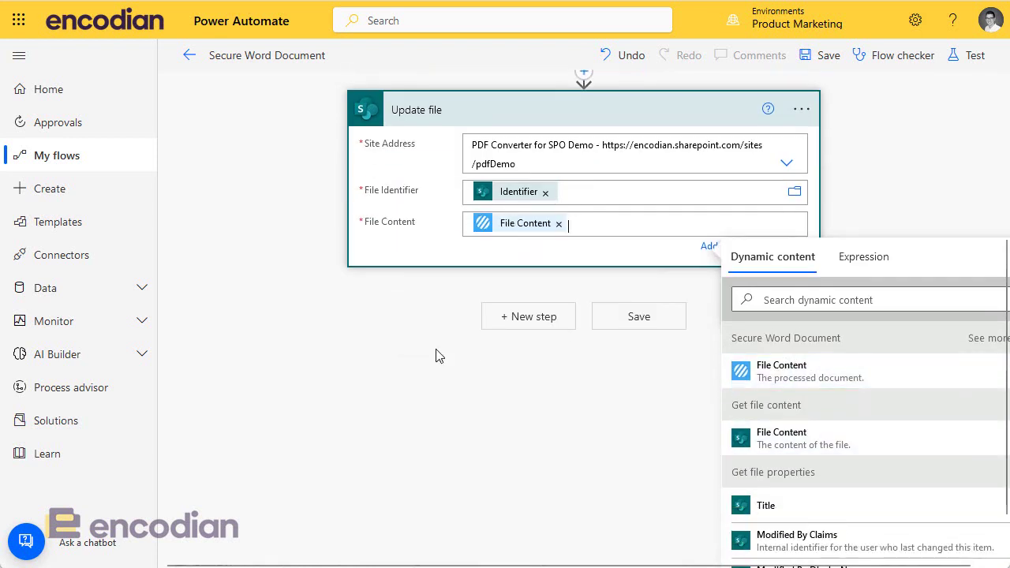
{"action": "left_click", "coordinate": [254, 372]}
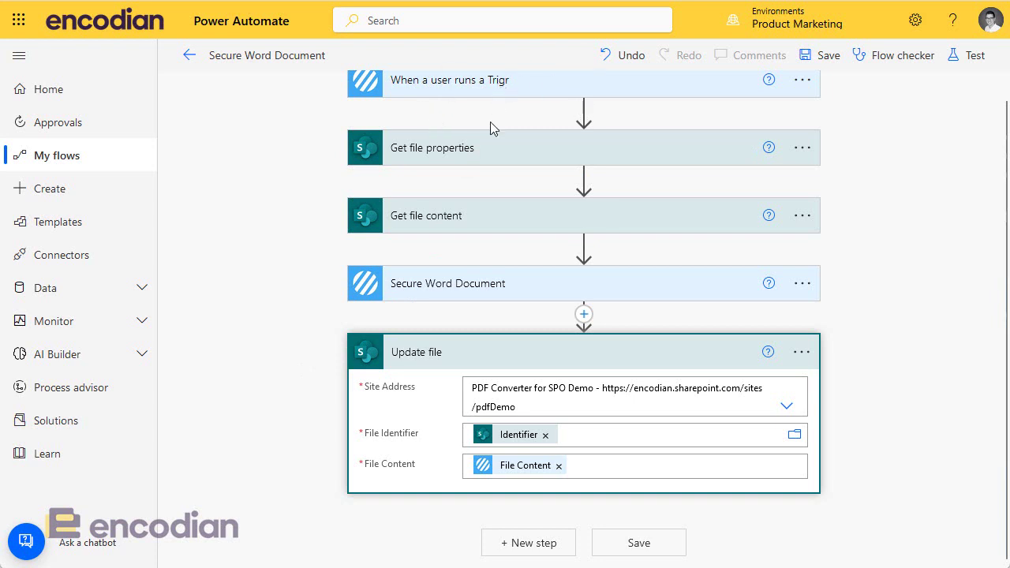
Review the Get file content, Secure Word Document and Update file steps
{"action": "left_click", "coordinate": [480, 161]}
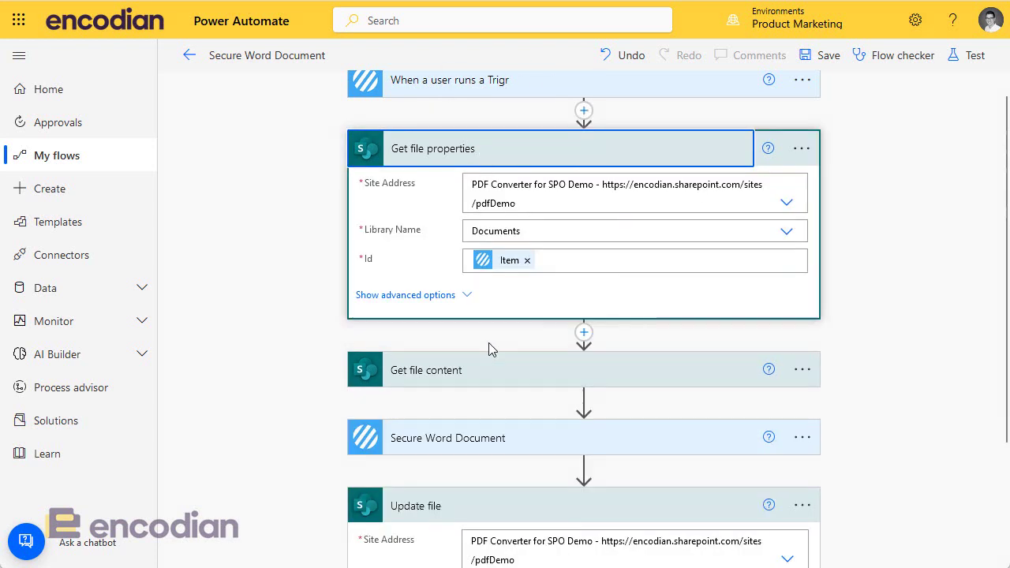
{"action": "left_click", "coordinate": [465, 158]}
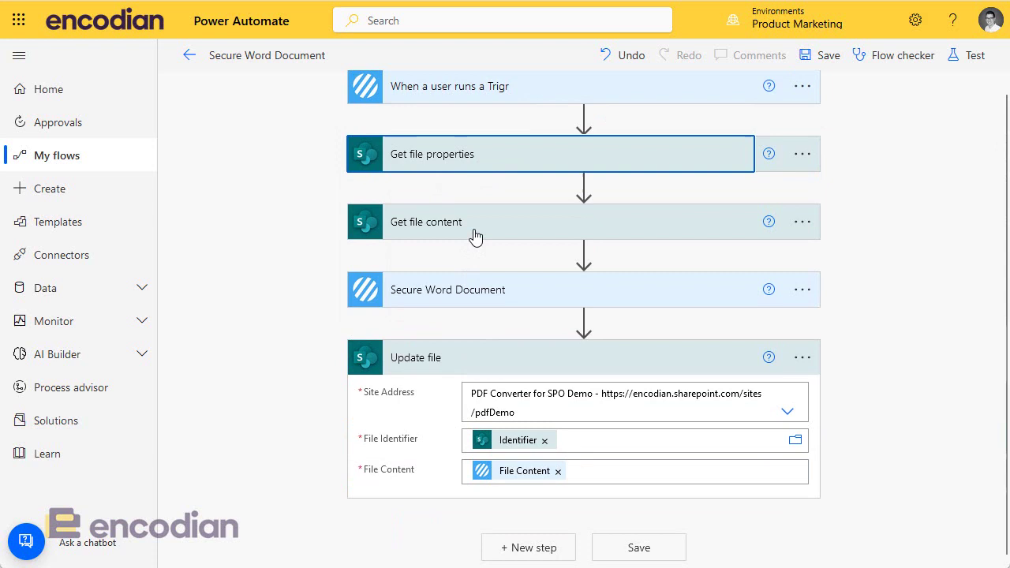
{"action": "left_click", "coordinate": [476, 237]}
{"action": "scroll", "coordinate": [517, 390], "scroll_direction": "down", "scroll_amount": 2}
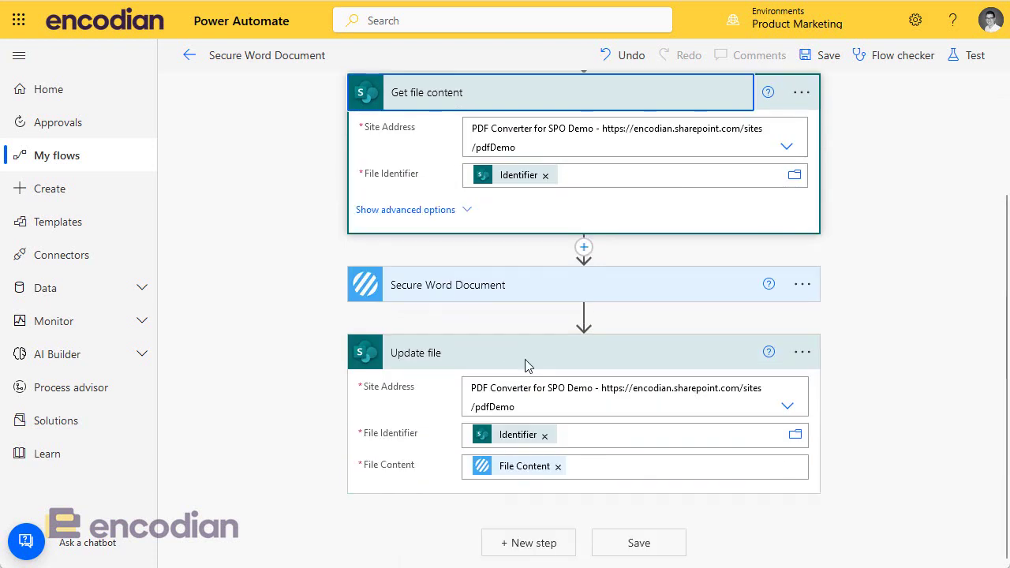
{"action": "left_click", "coordinate": [489, 284]}
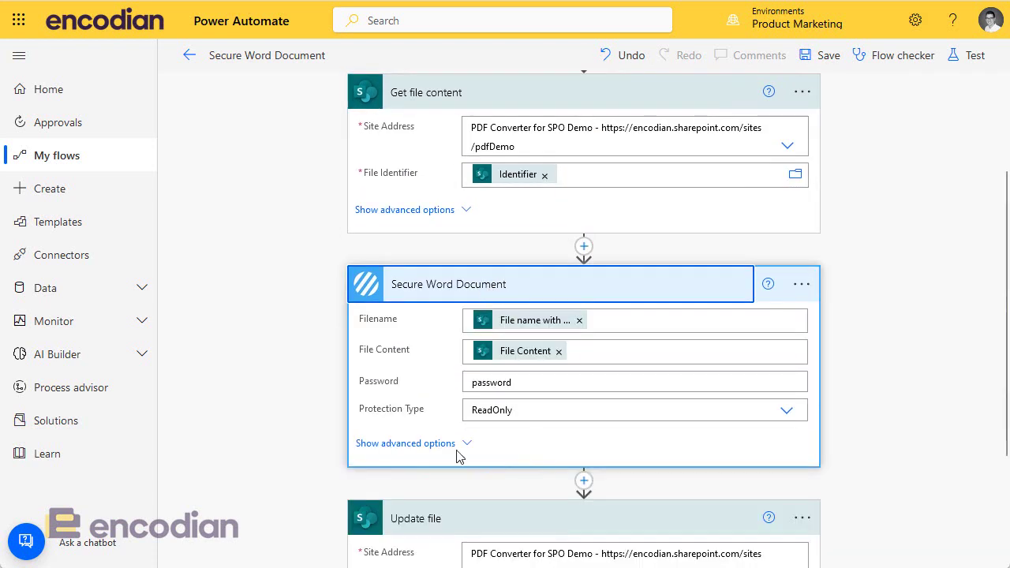
{"action": "left_click", "coordinate": [482, 509]}
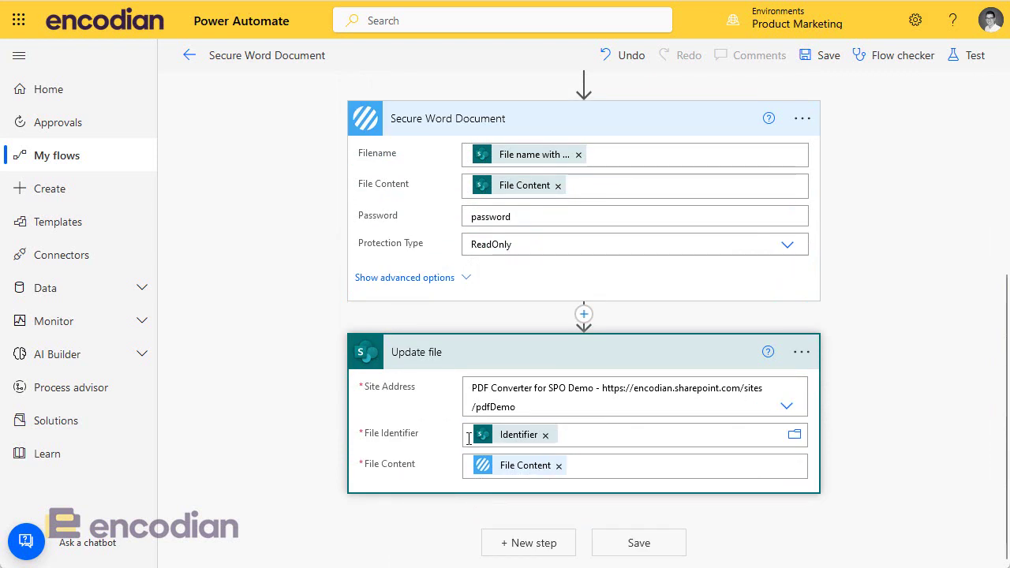
{"action": "scroll", "coordinate": [474, 465], "scroll_direction": "up", "scroll_amount": 5}
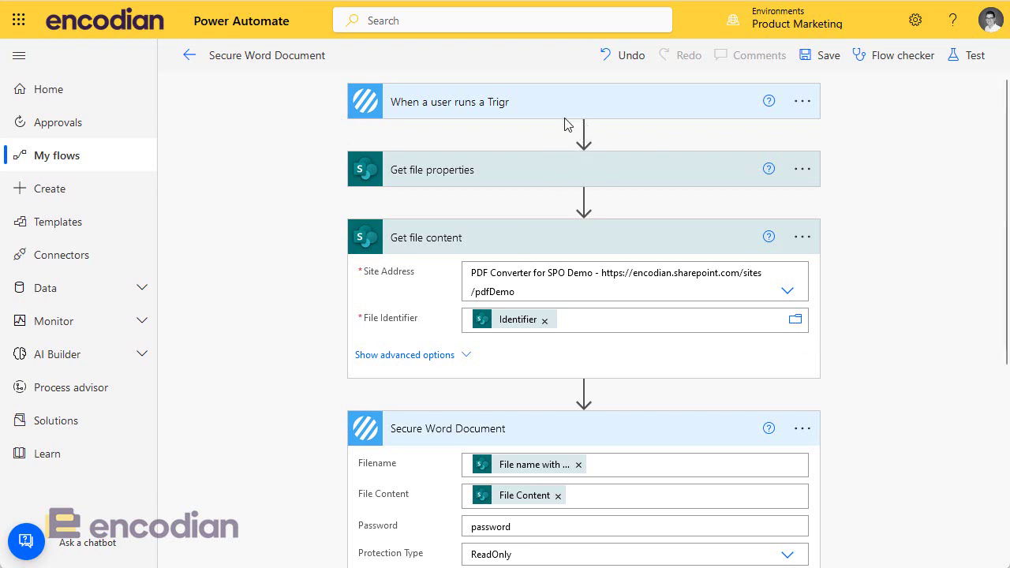
{"action": "scroll", "coordinate": [513, 227], "scroll_direction": "down", "scroll_amount": 4}
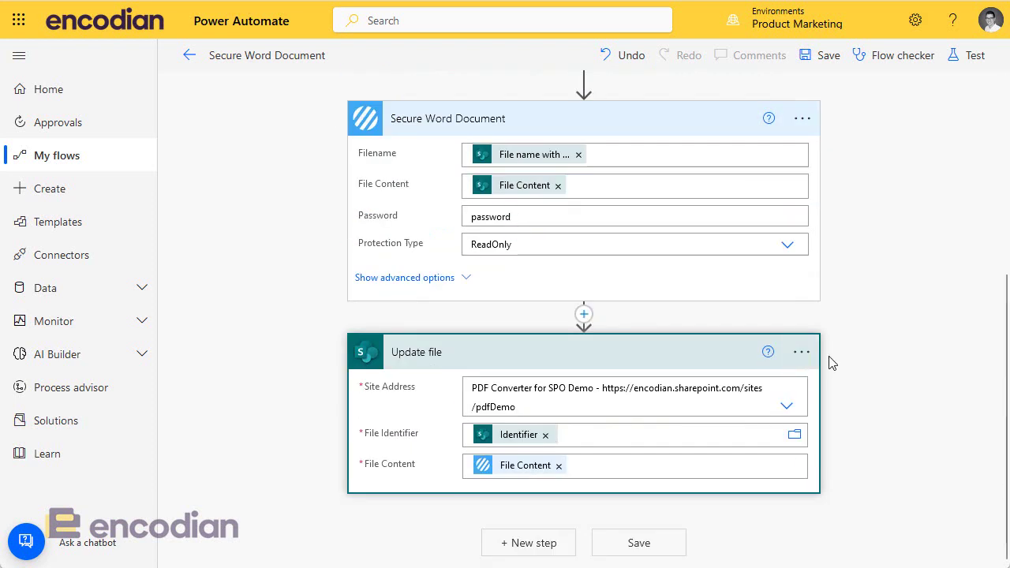
{"action": "scroll", "coordinate": [830, 361], "scroll_direction": "up", "scroll_amount": 4}
Expand Get file properties and the Trigr trigger to inspect their settings
{"action": "left_click", "coordinate": [480, 184]}
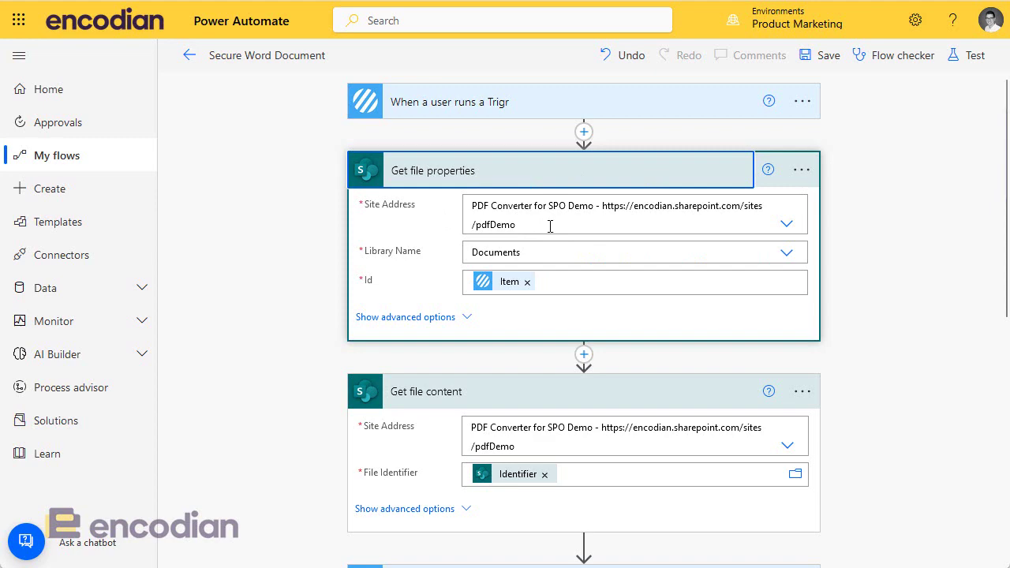
{"action": "scroll", "coordinate": [686, 278], "scroll_direction": "down", "scroll_amount": 3}
{"action": "scroll", "coordinate": [718, 320], "scroll_direction": "down", "scroll_amount": 3}
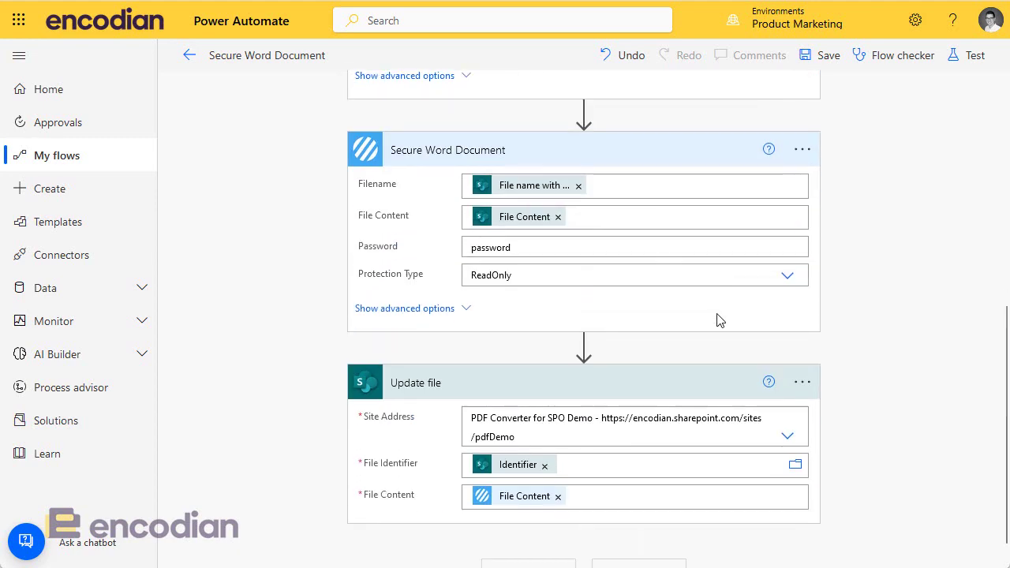
{"action": "scroll", "coordinate": [718, 320], "scroll_direction": "up", "scroll_amount": 5}
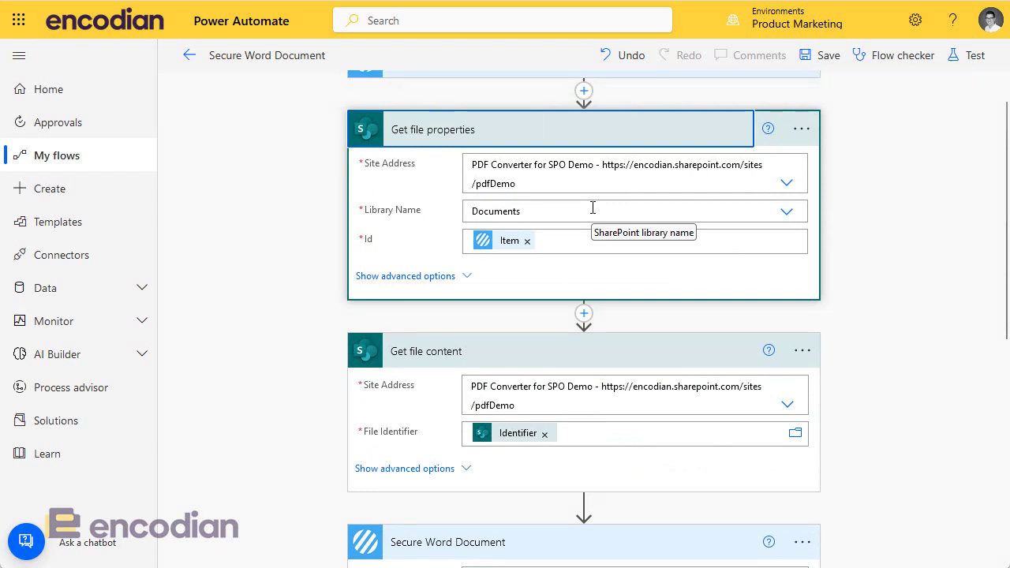
{"action": "scroll", "coordinate": [635, 239], "scroll_direction": "up", "scroll_amount": 1}
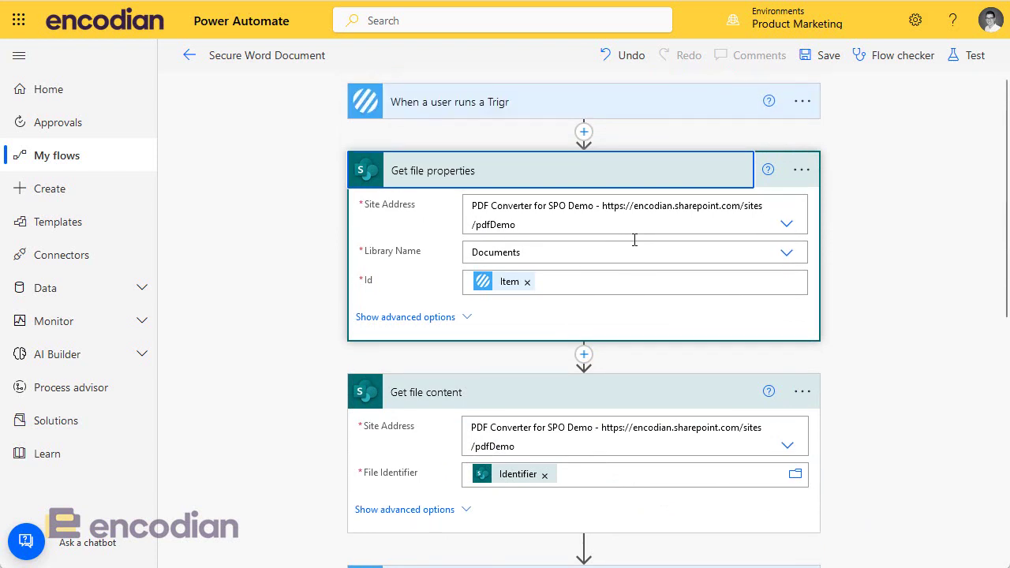
{"action": "left_click", "coordinate": [489, 119]}
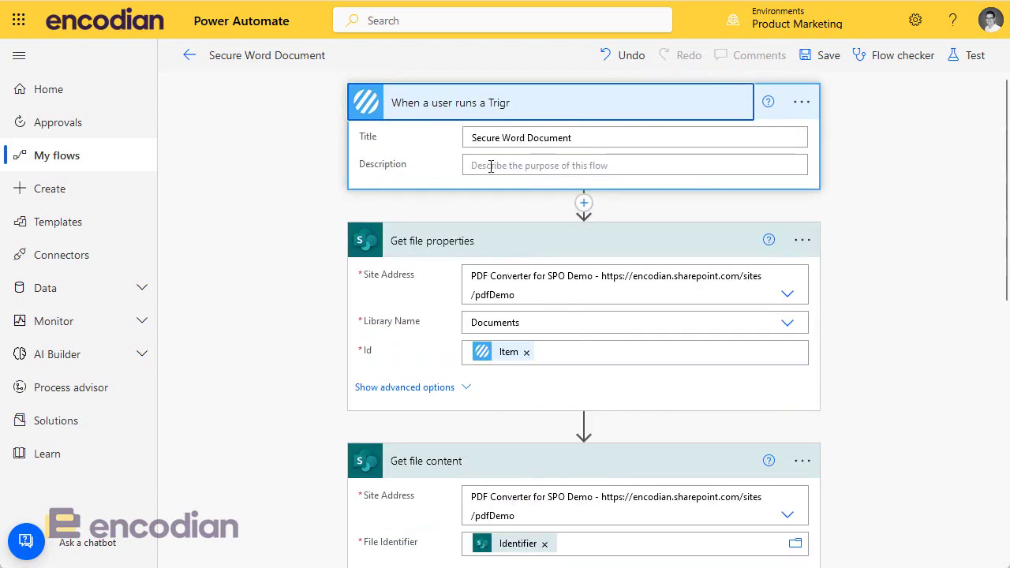
Set Get file properties' Site Address to the trigger's dynamic Site Address
{"action": "left_click", "coordinate": [478, 109]}
{"action": "left_click", "coordinate": [590, 226]}
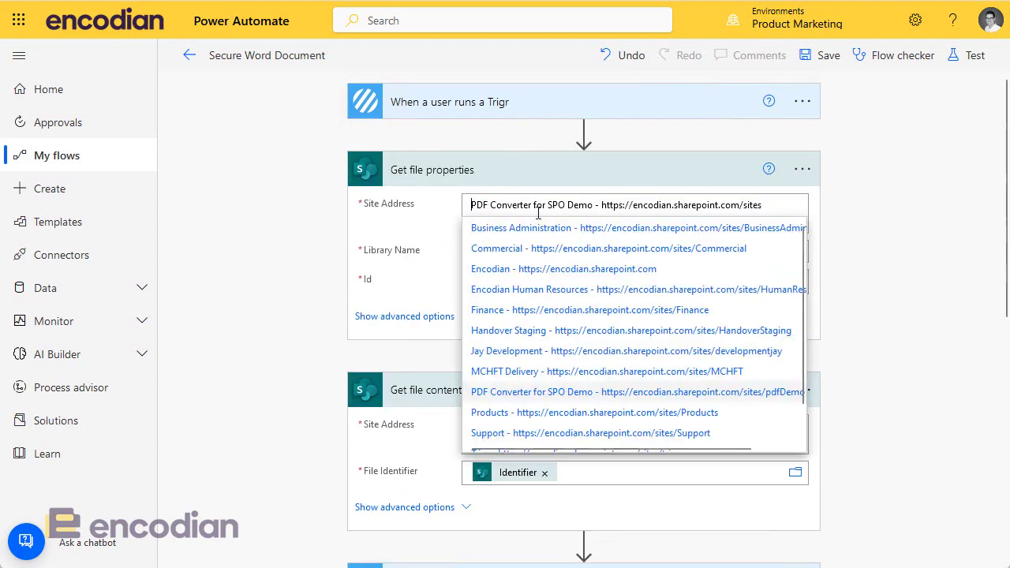
{"action": "scroll", "coordinate": [677, 409], "scroll_direction": "down", "scroll_amount": 1}
{"action": "scroll", "coordinate": [677, 410], "scroll_direction": "down", "scroll_amount": 1}
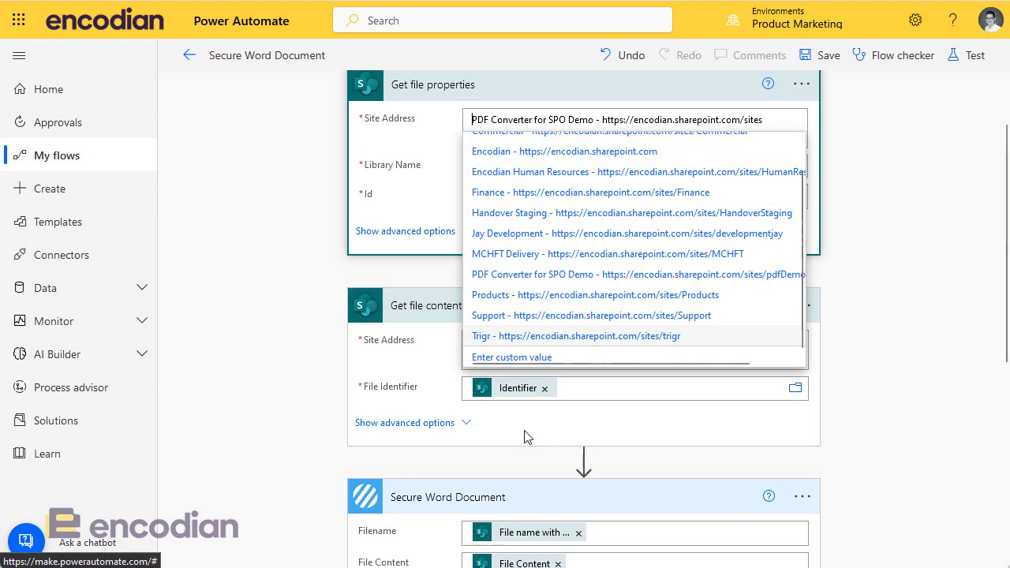
{"action": "left_click", "coordinate": [512, 357]}
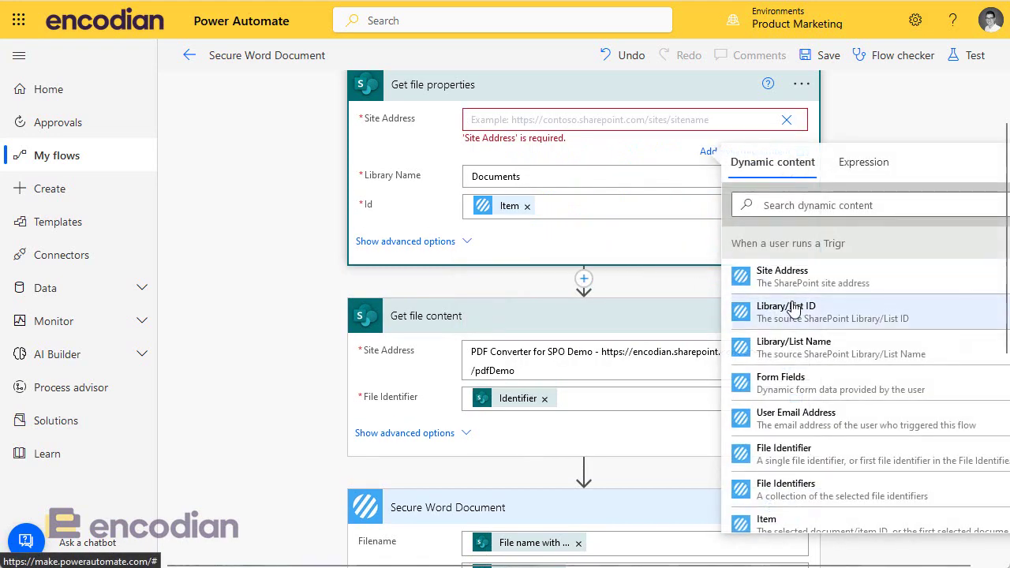
{"action": "left_click", "coordinate": [782, 267]}
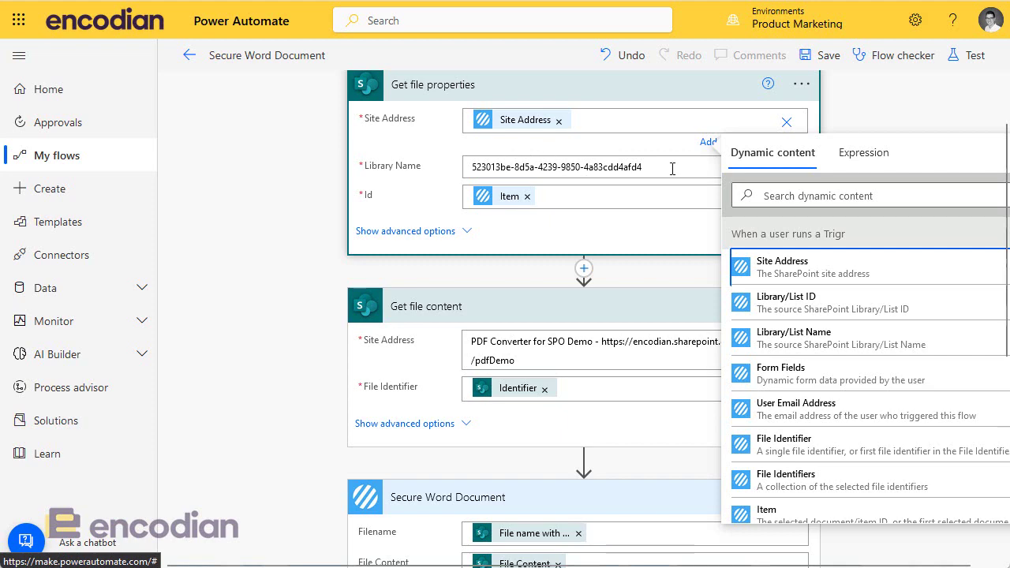
Replace its fixed Library Name with the trigger's dynamic Library/List Name
{"action": "left_click", "coordinate": [673, 169]}
{"action": "left_click", "coordinate": [786, 156]}
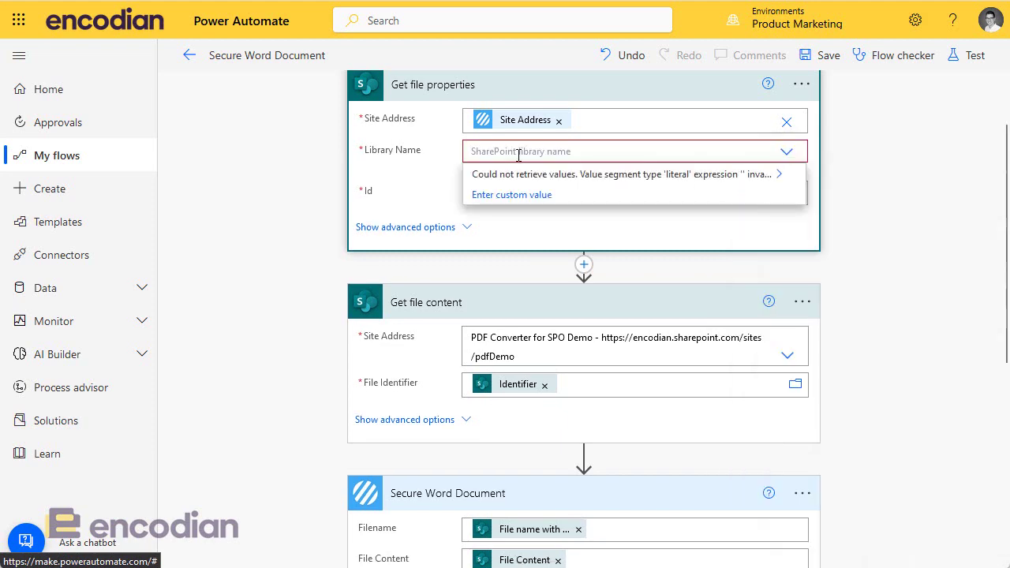
{"action": "left_click", "coordinate": [481, 194]}
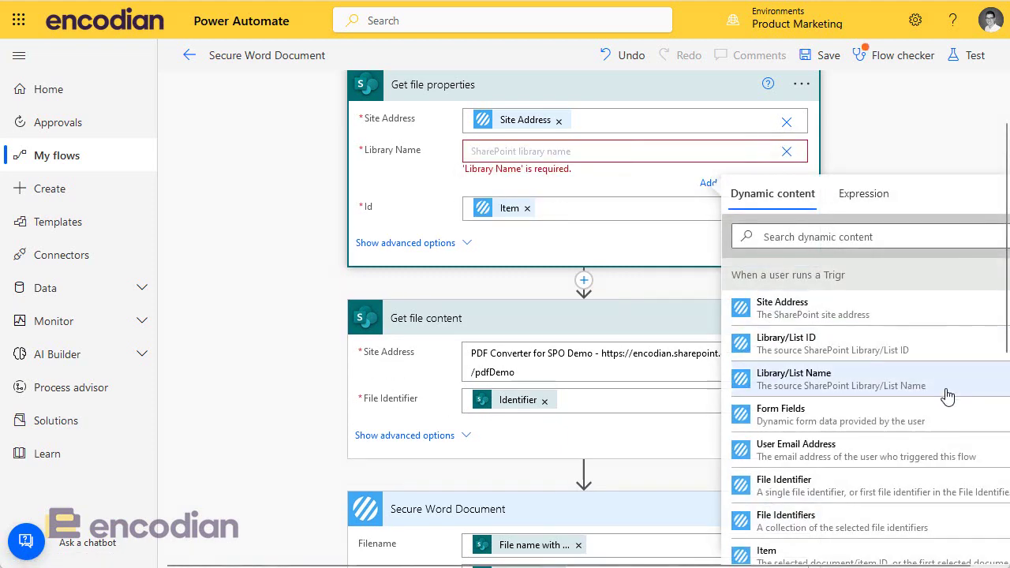
{"action": "left_click", "coordinate": [813, 389]}
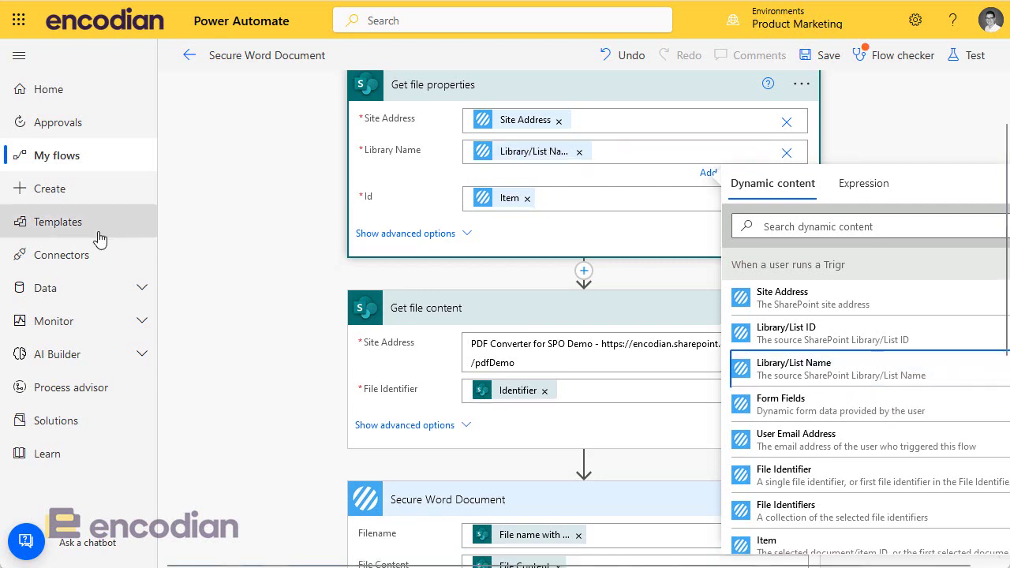
{"action": "left_click", "coordinate": [255, 272]}
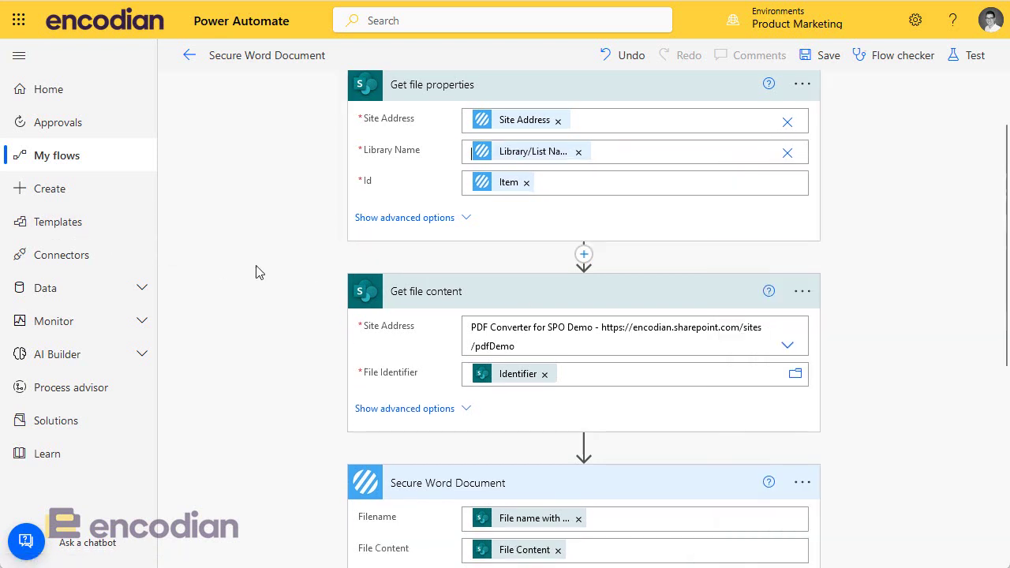
Set Get file content's Site Address to the trigger's dynamic Site Address
{"action": "left_click", "coordinate": [787, 346]}
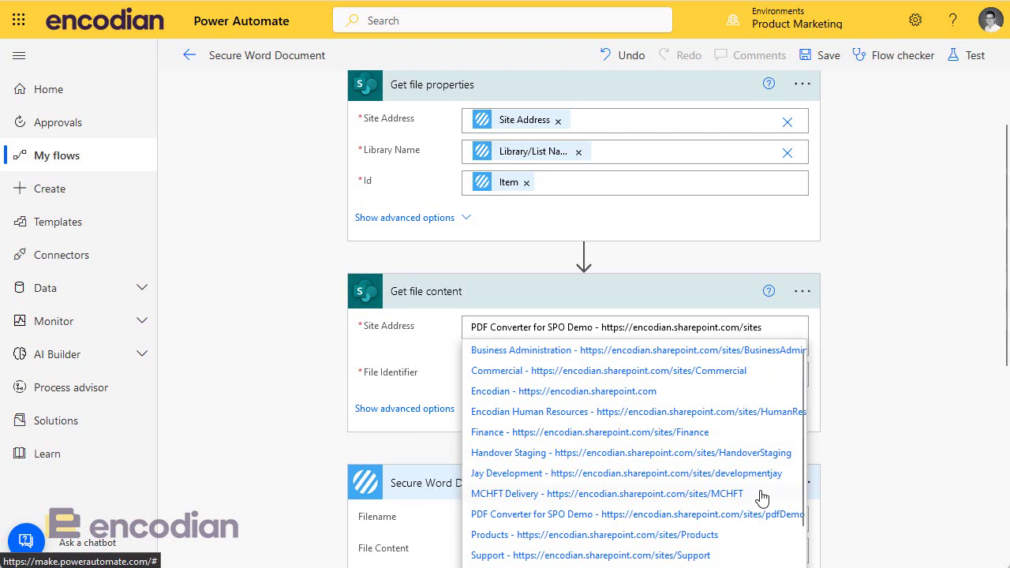
{"action": "scroll", "coordinate": [733, 464], "scroll_direction": "down", "scroll_amount": 1}
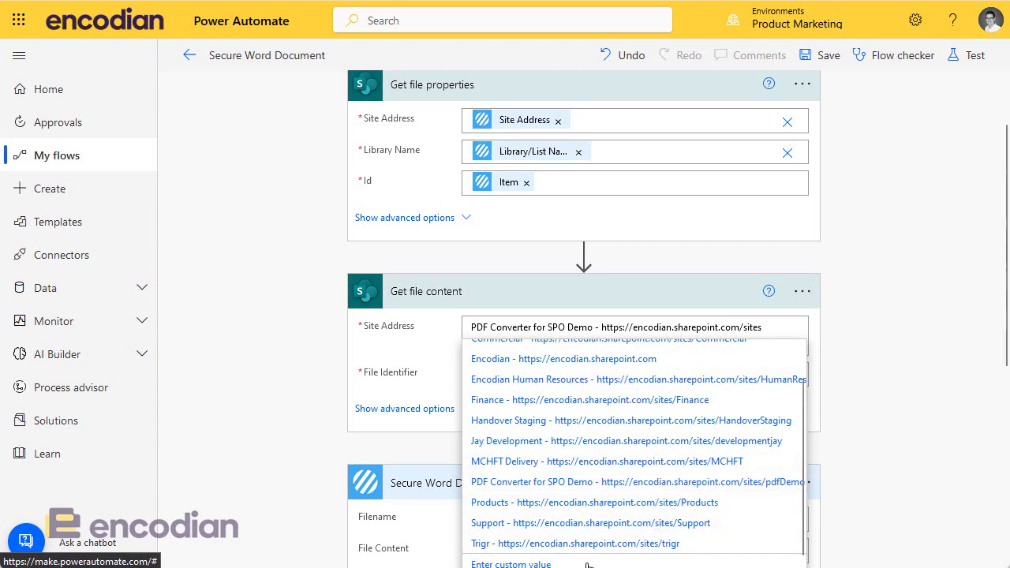
{"action": "left_click", "coordinate": [658, 564]}
{"action": "left_click", "coordinate": [789, 483]}
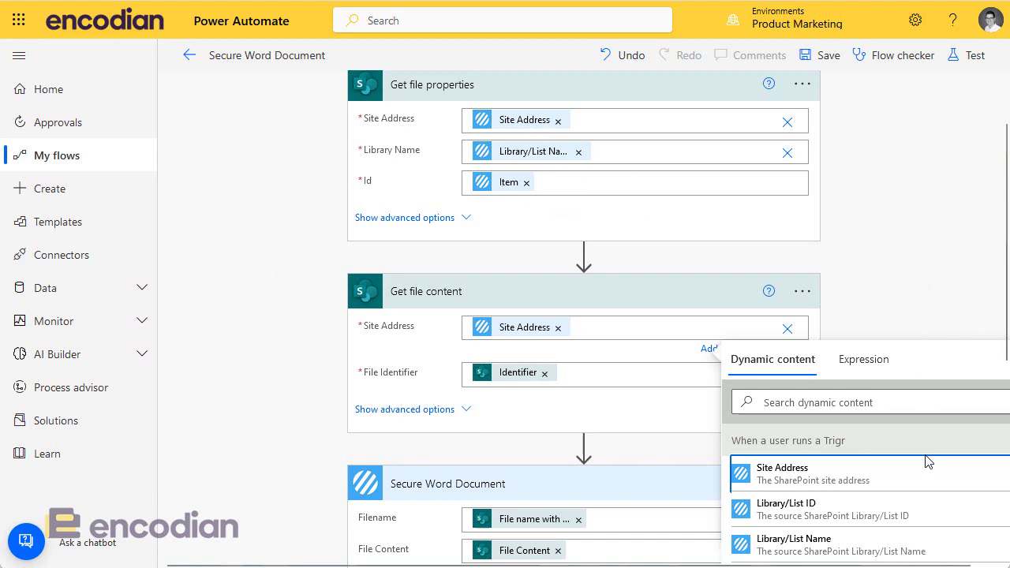
Replace its Identifier with the trigger's dynamic File Identifier
{"action": "scroll", "coordinate": [927, 458], "scroll_direction": "down", "scroll_amount": 2}
{"action": "scroll", "coordinate": [895, 521], "scroll_direction": "down", "scroll_amount": 3}
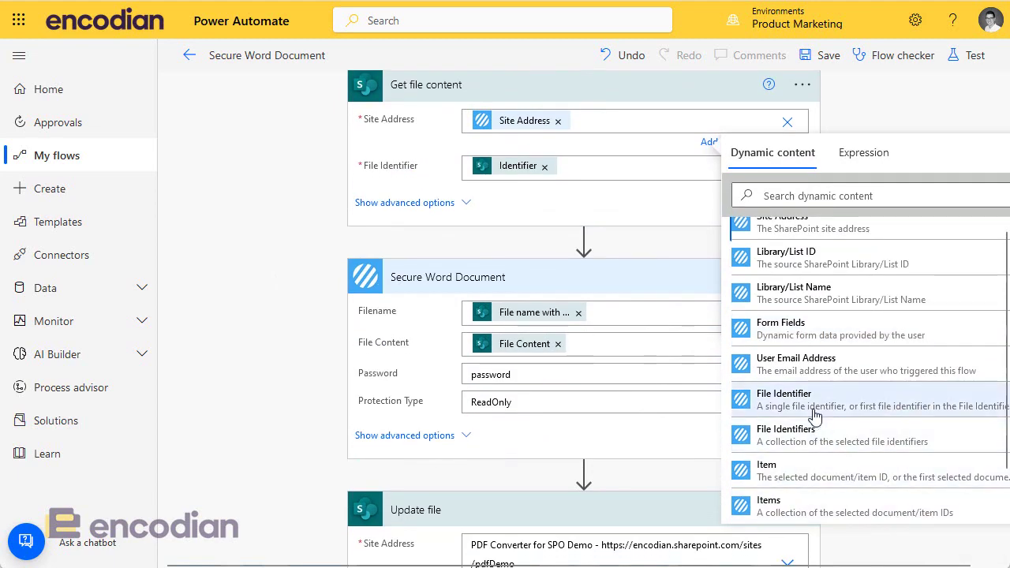
{"action": "left_click", "coordinate": [544, 166]}
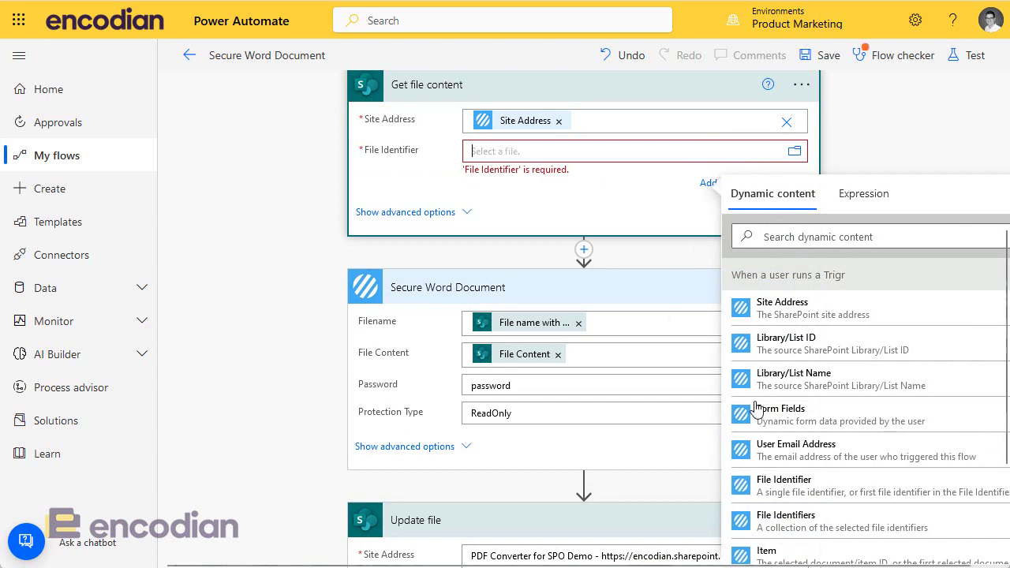
{"action": "left_click", "coordinate": [829, 486]}
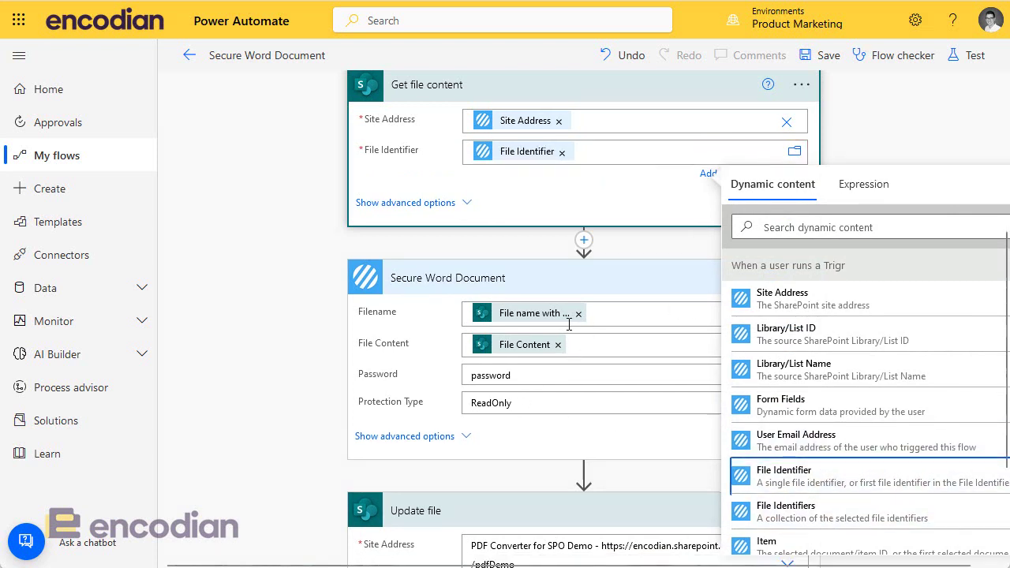
{"action": "left_click", "coordinate": [247, 328]}
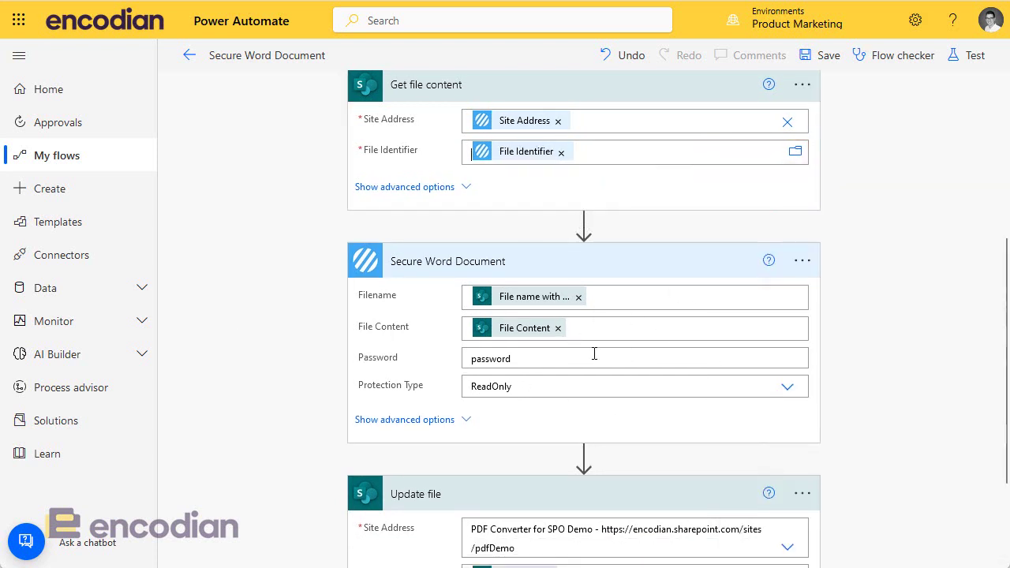
{"action": "scroll", "coordinate": [592, 355], "scroll_direction": "down", "scroll_amount": 2}
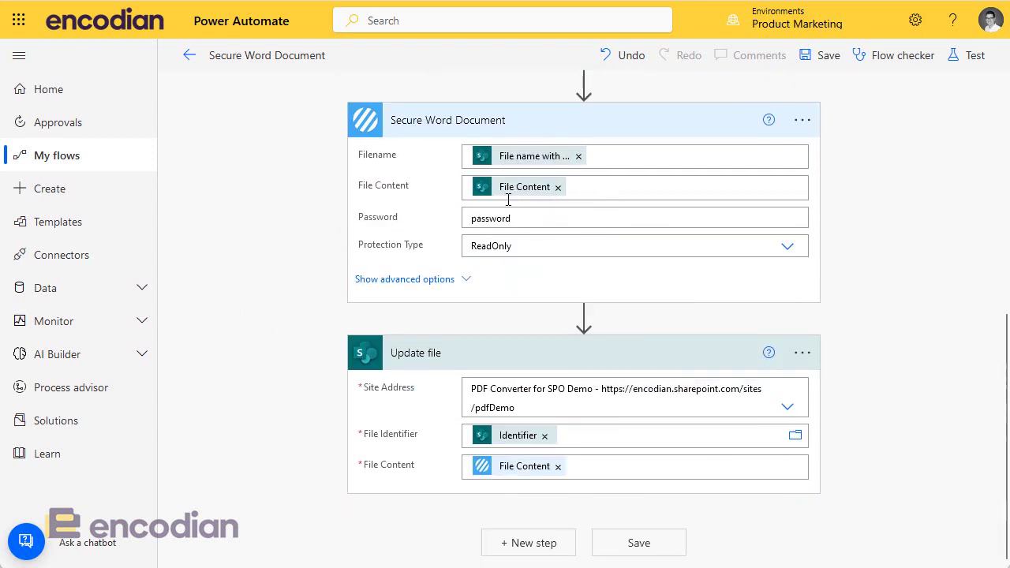
Make Update file use the trigger's dynamic Site Address and File Identifier
{"action": "left_click", "coordinate": [544, 436]}
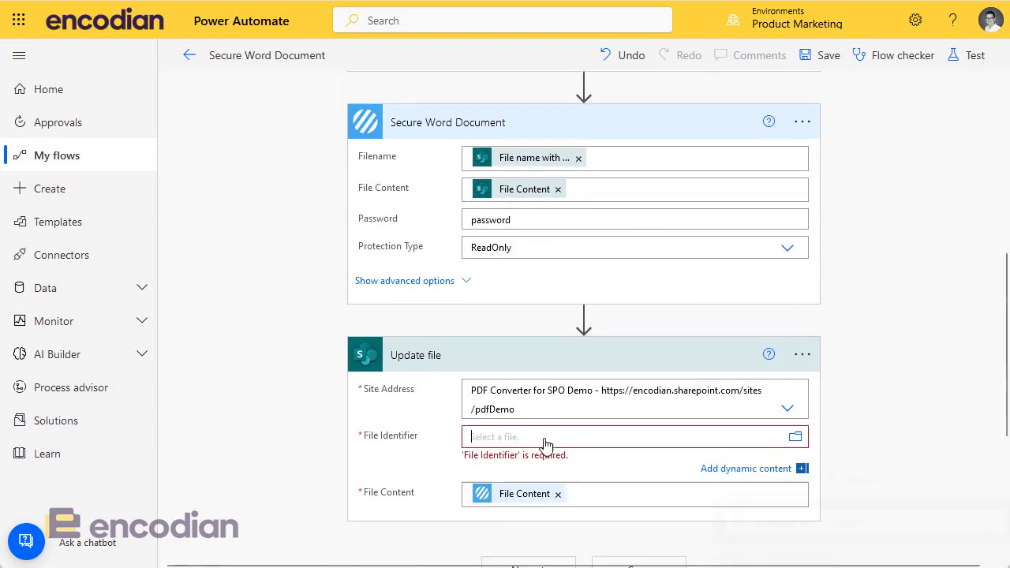
{"action": "left_click", "coordinate": [787, 408]}
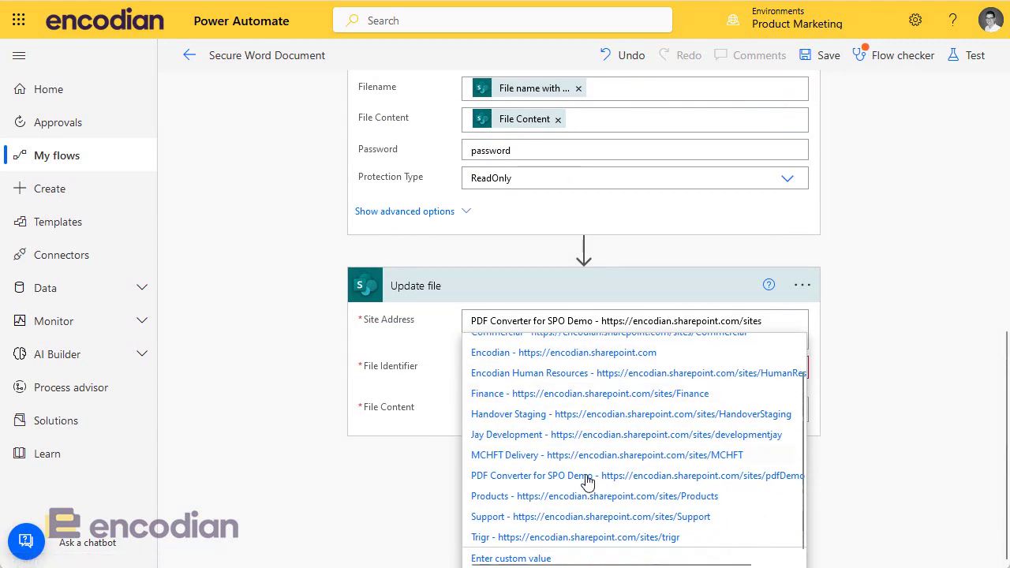
{"action": "left_click", "coordinate": [535, 556]}
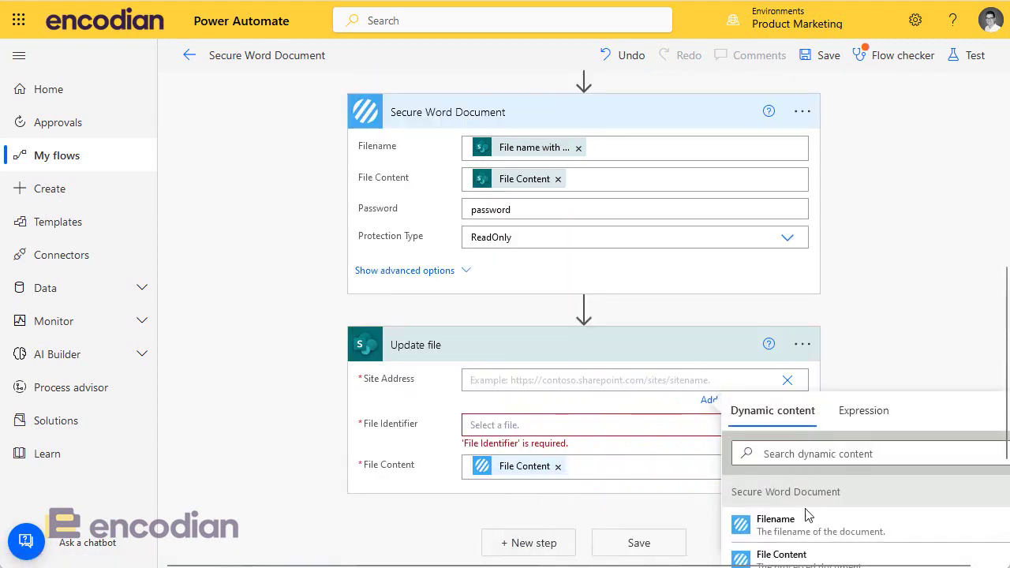
{"action": "scroll", "coordinate": [821, 535], "scroll_direction": "down", "scroll_amount": 5}
{"action": "scroll", "coordinate": [822, 533], "scroll_direction": "up", "scroll_amount": 5}
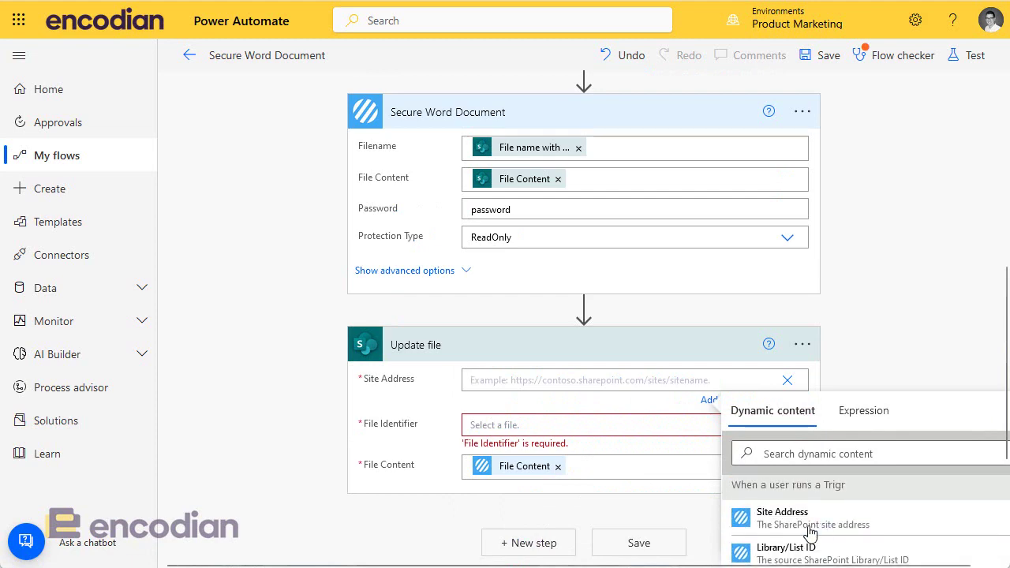
{"action": "left_click", "coordinate": [786, 521]}
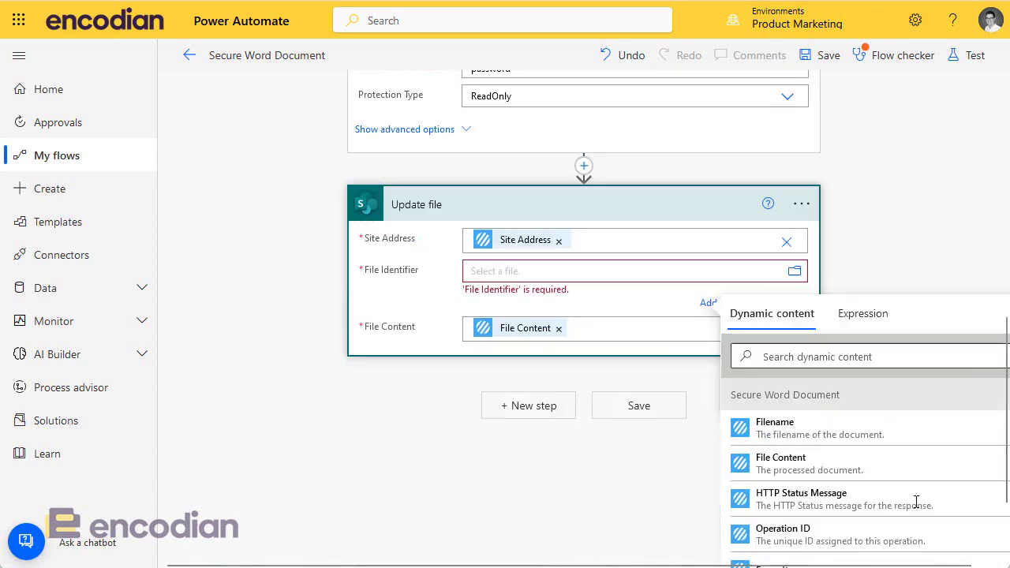
{"action": "scroll", "coordinate": [913, 508], "scroll_direction": "down", "scroll_amount": 3}
{"action": "scroll", "coordinate": [871, 472], "scroll_direction": "down", "scroll_amount": 3}
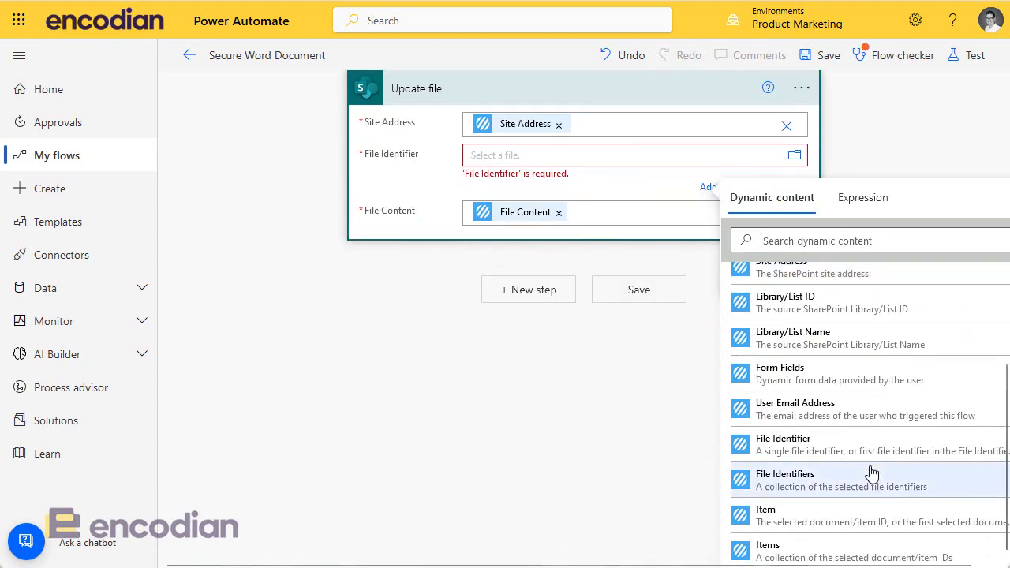
{"action": "left_click", "coordinate": [839, 450]}
{"action": "scroll", "coordinate": [418, 395], "scroll_direction": "up", "scroll_amount": 3}
{"action": "scroll", "coordinate": [418, 395], "scroll_direction": "up", "scroll_amount": 5}
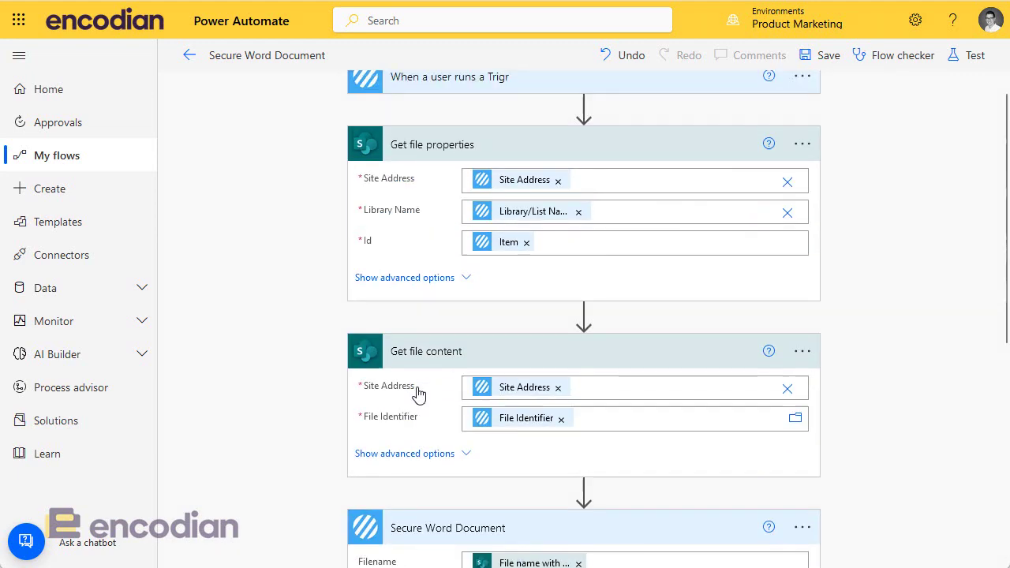
Check the Trigr trigger's title, then save the flow
{"action": "left_click", "coordinate": [628, 104]}
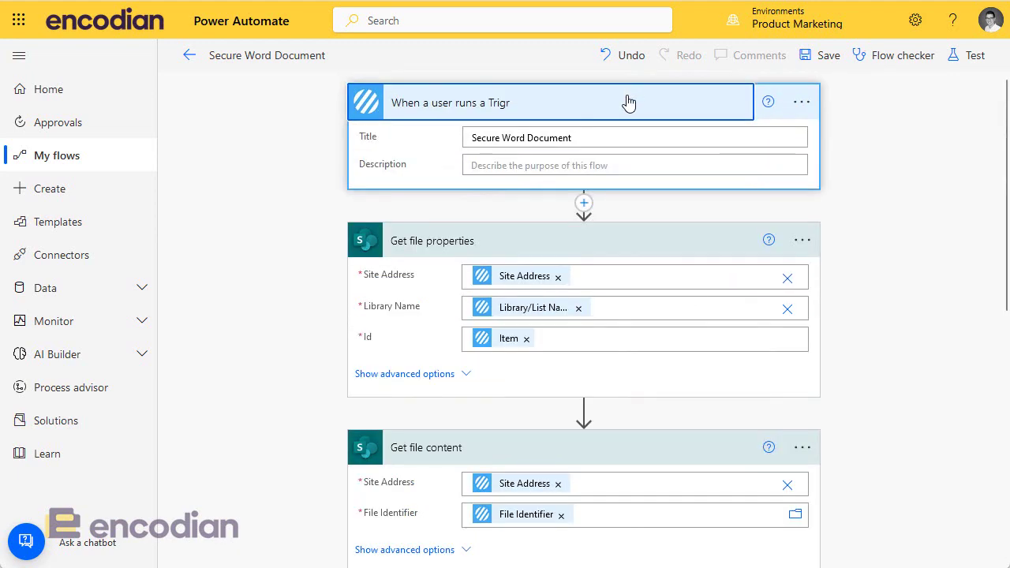
{"action": "scroll", "coordinate": [636, 311], "scroll_direction": "down", "scroll_amount": 3}
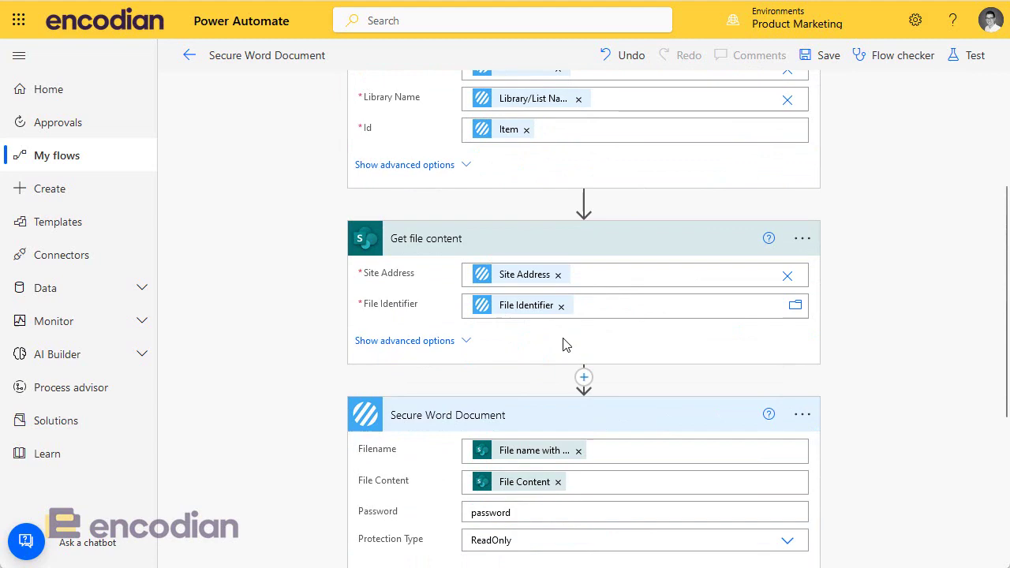
{"action": "scroll", "coordinate": [591, 338], "scroll_direction": "up", "scroll_amount": 2}
{"action": "scroll", "coordinate": [679, 363], "scroll_direction": "down", "scroll_amount": 5}
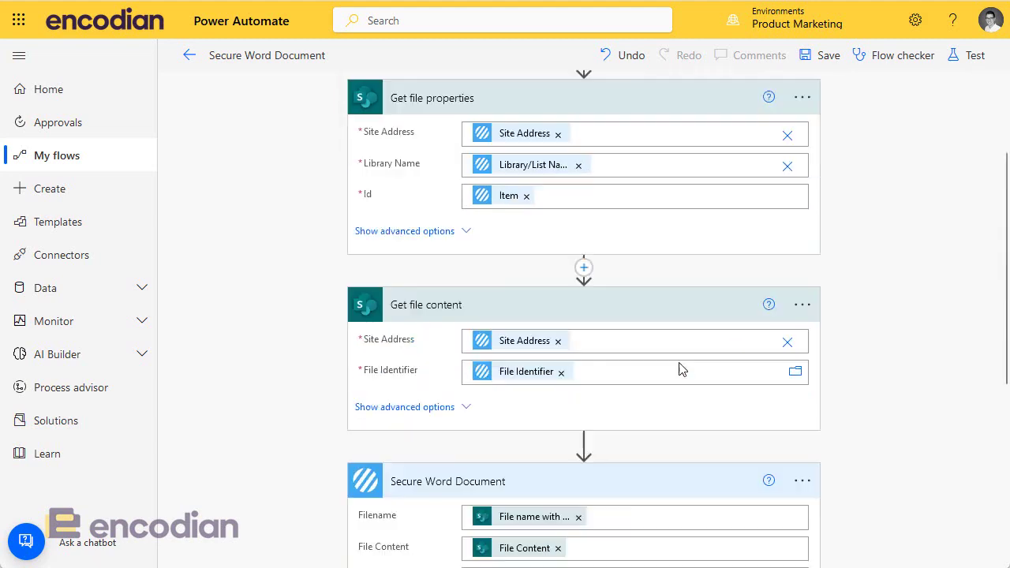
{"action": "scroll", "coordinate": [678, 364], "scroll_direction": "up", "scroll_amount": 5}
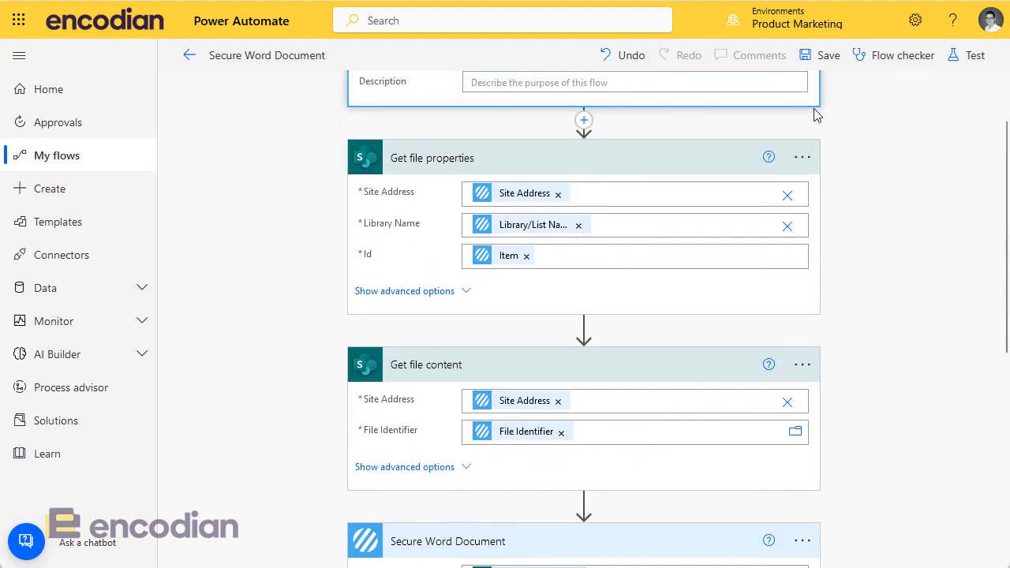
{"action": "left_click", "coordinate": [819, 68]}
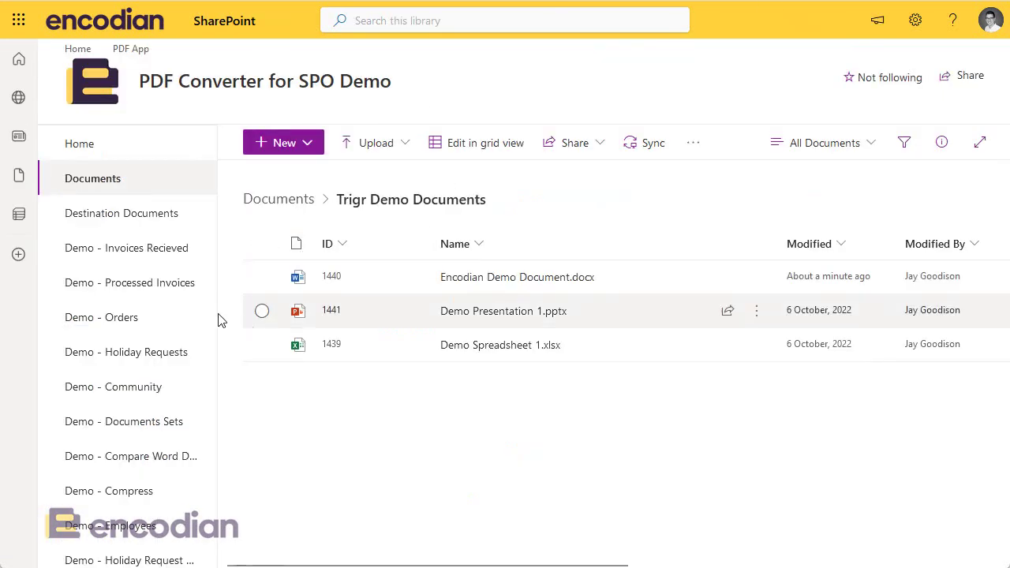
Select Encodian Demo Document.docx and bring up its Encodian Trigr actions from the '...' menu
{"action": "left_click", "coordinate": [263, 291]}
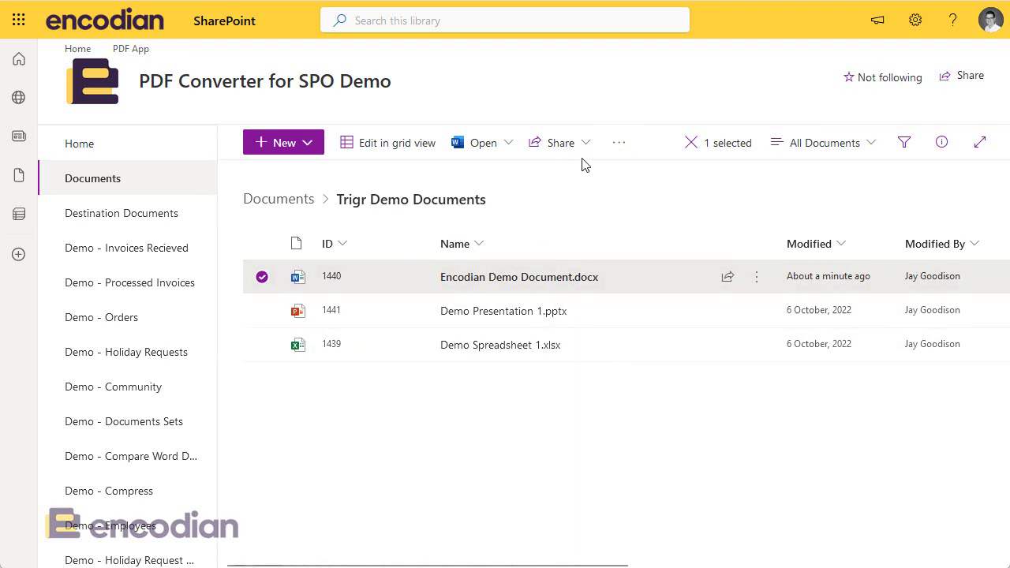
{"action": "left_click", "coordinate": [619, 143]}
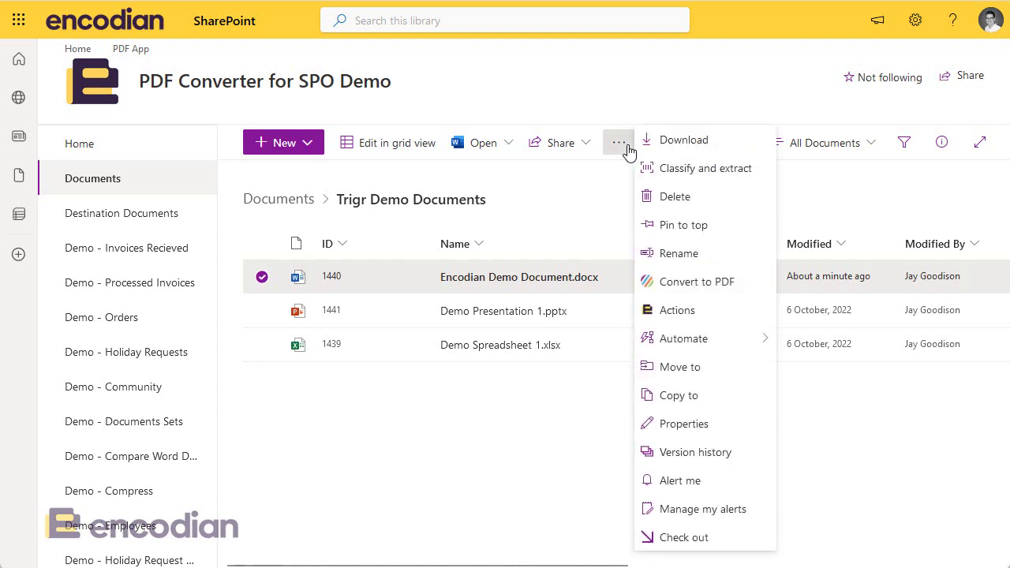
{"action": "left_click", "coordinate": [702, 321]}
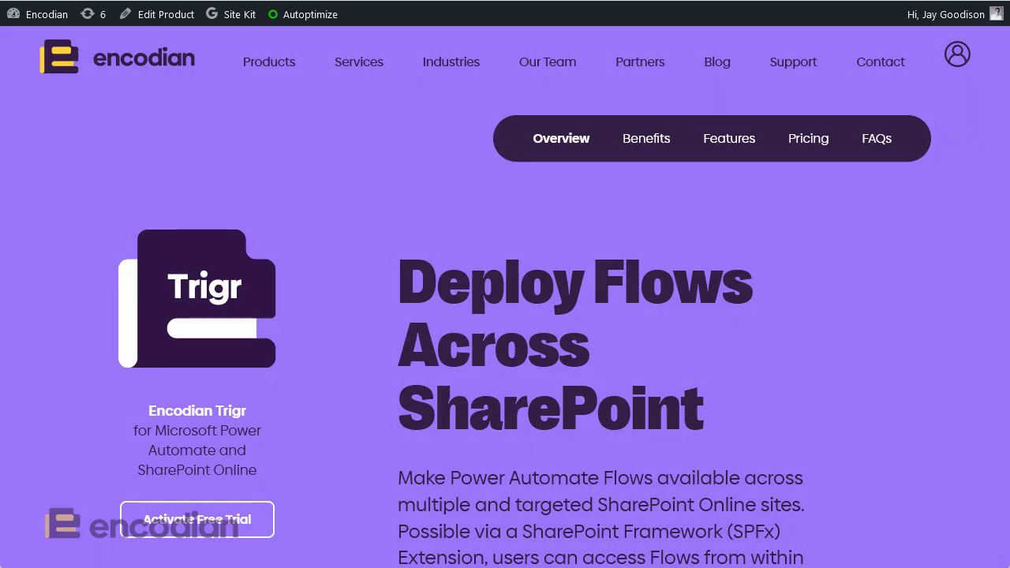
Jump to the Trigr pricing section with Activate Free Trial
{"action": "left_click", "coordinate": [198, 519]}
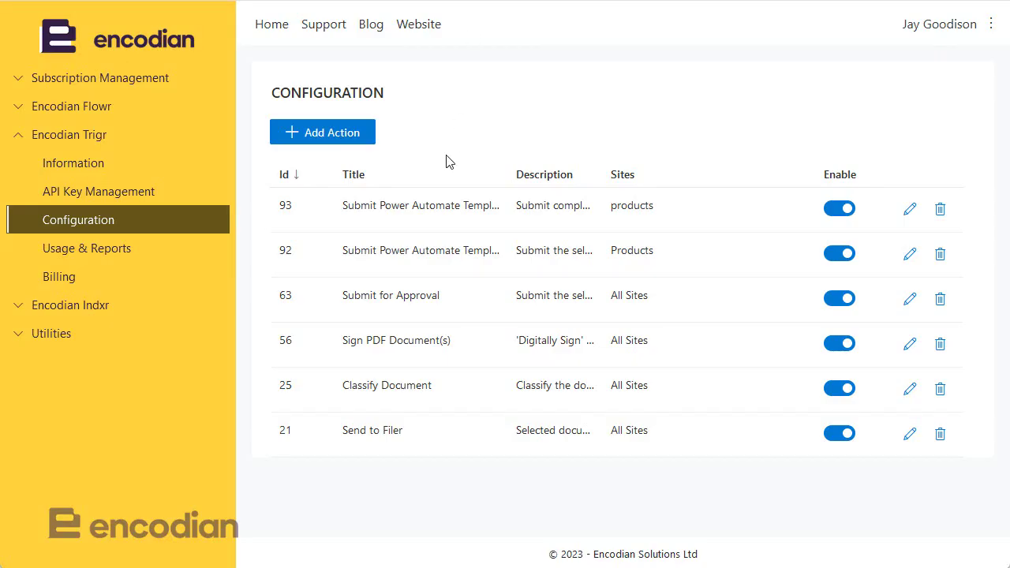
Go from Subscription Management through Trigr billing to Encodian Trigr Configuration and start a new action
{"action": "left_click", "coordinate": [175, 98]}
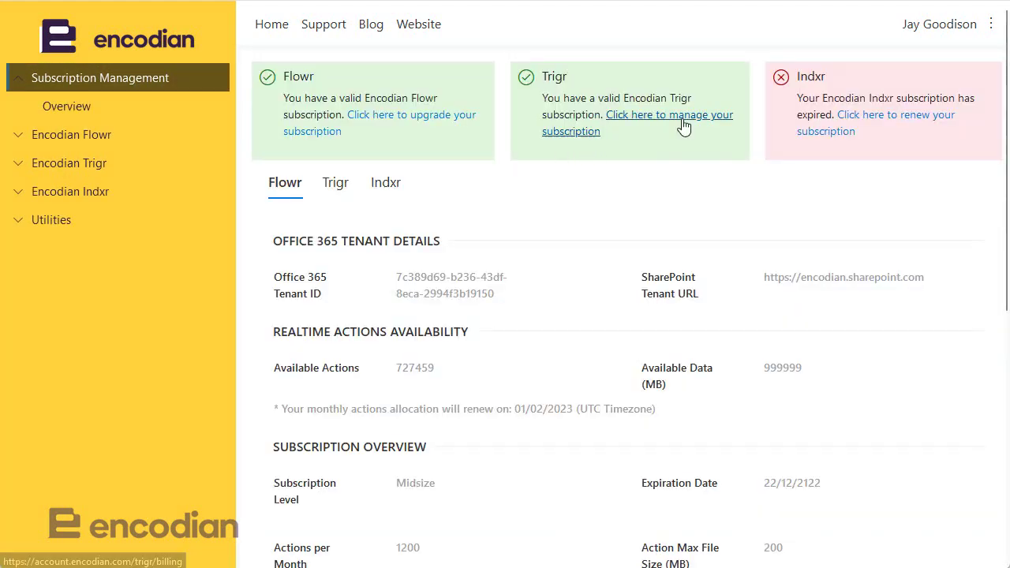
{"action": "left_click", "coordinate": [672, 128]}
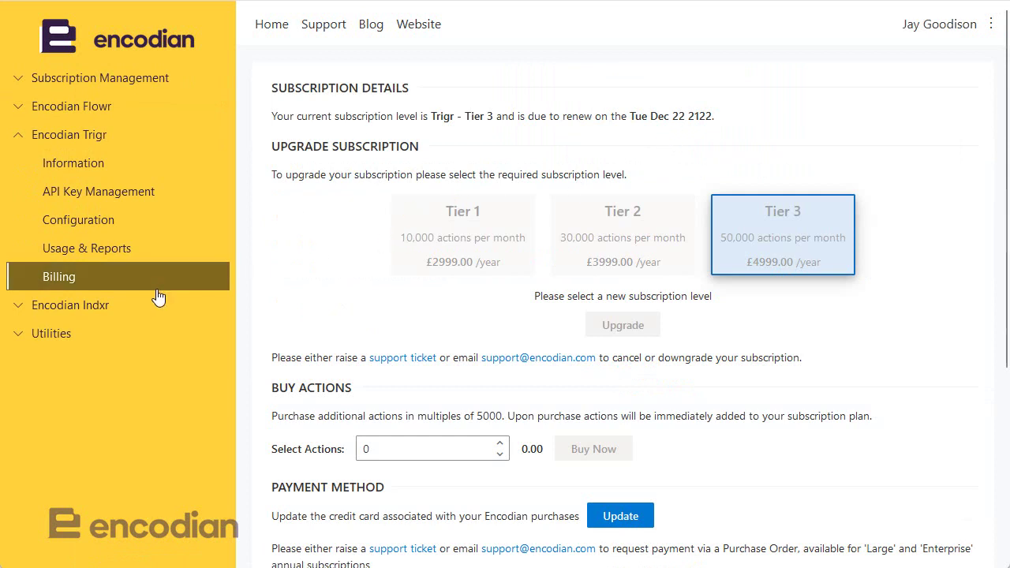
{"action": "left_click", "coordinate": [75, 224]}
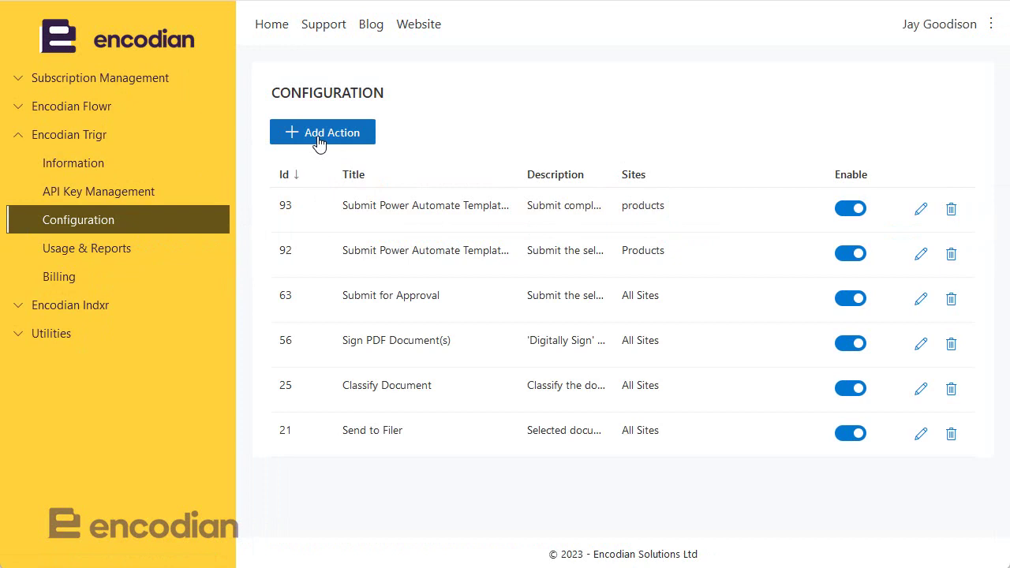
{"action": "left_click", "coordinate": [319, 140]}
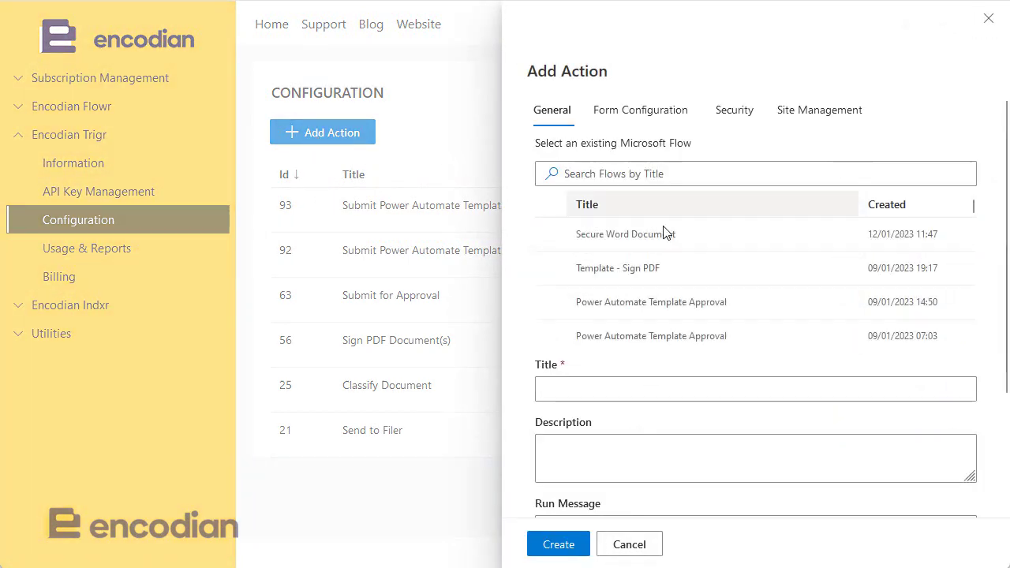
Select the Secure Word Document flow for the new Trigr action
{"action": "left_click", "coordinate": [616, 235]}
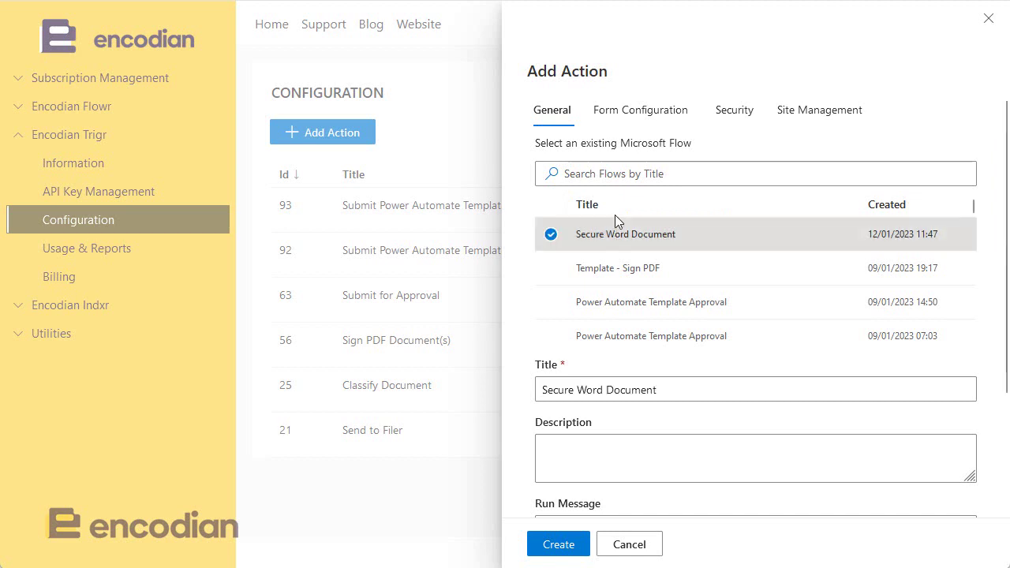
{"action": "left_click", "coordinate": [612, 175]}
{"action": "left_click", "coordinate": [624, 413]}
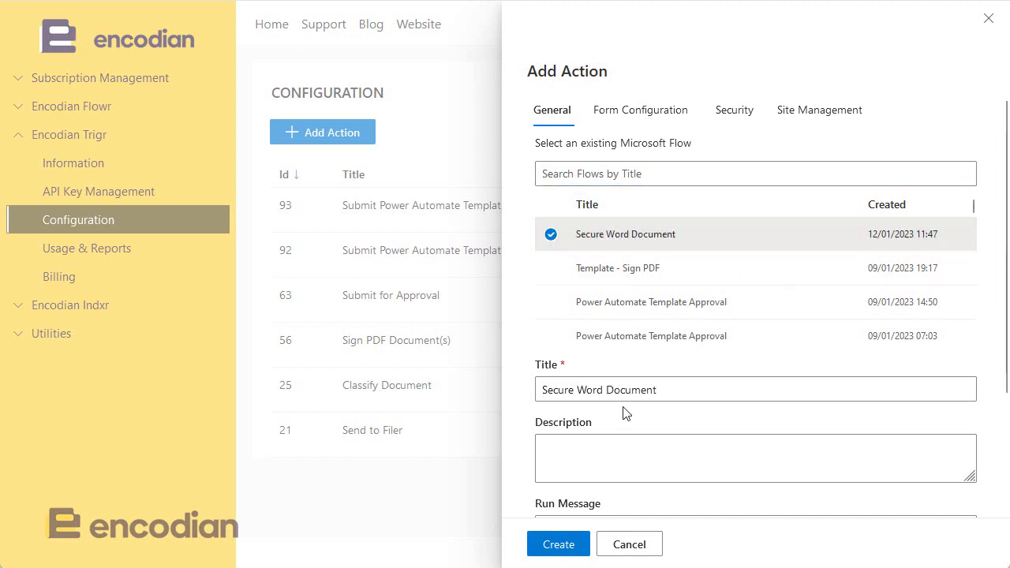
{"action": "left_click", "coordinate": [620, 463]}
Enter a run message saying the request is queued and leave only Lists under Appear In
{"action": "scroll", "coordinate": [620, 455], "scroll_direction": "down", "scroll_amount": 1}
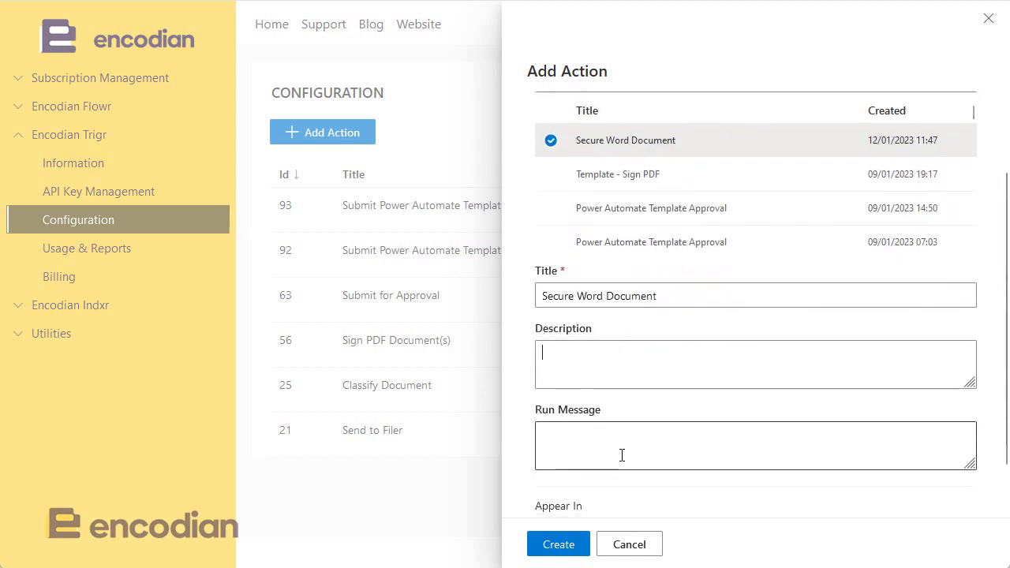
{"action": "left_click", "coordinate": [633, 449]}
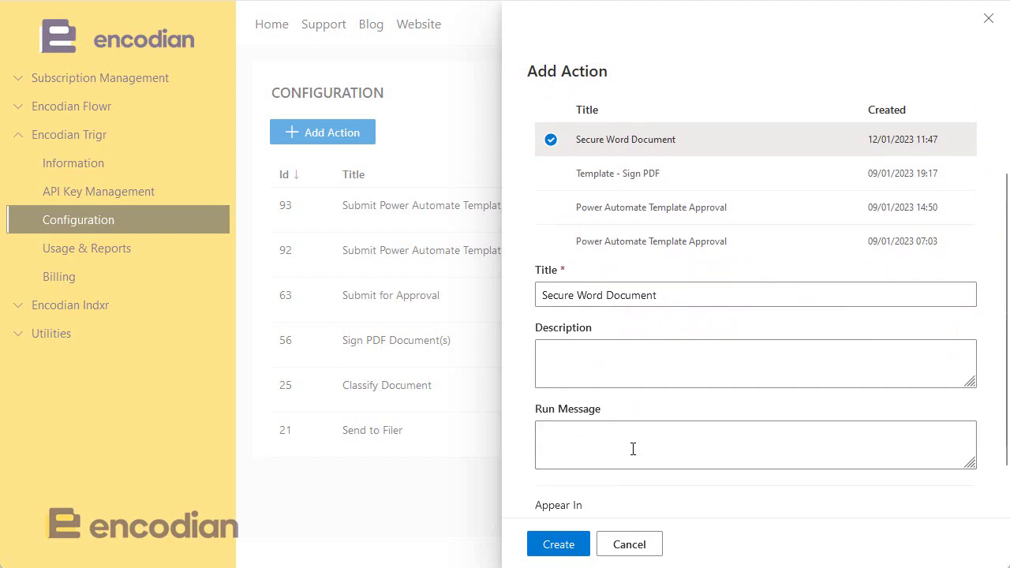
{"action": "type", "text": "The"}
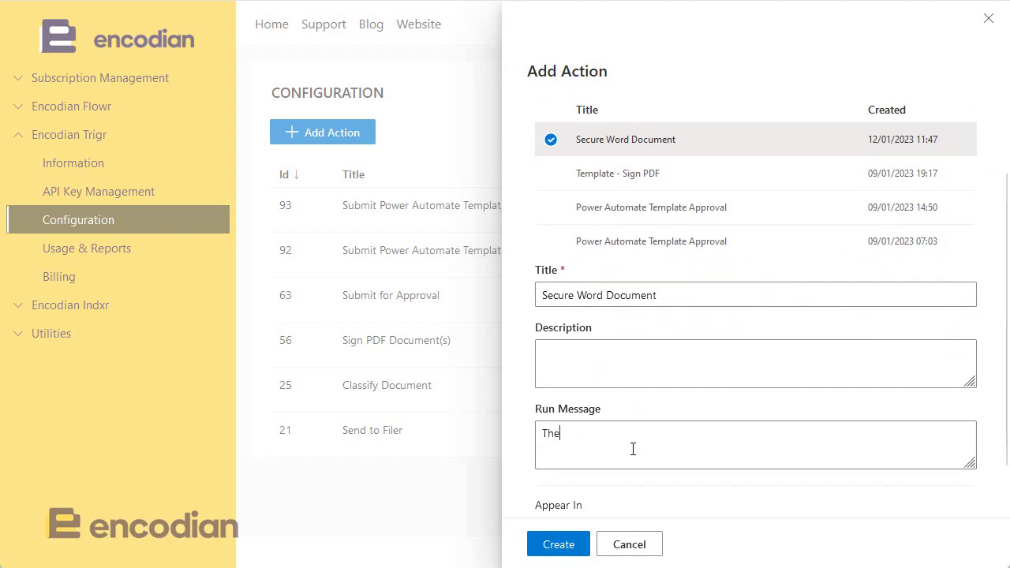
{"action": "key", "text": "BackSpace"}
{"action": "key", "text": "BackSpace"}
{"action": "key", "text": "BackSpace"}
{"action": "type", "text": "Y"}
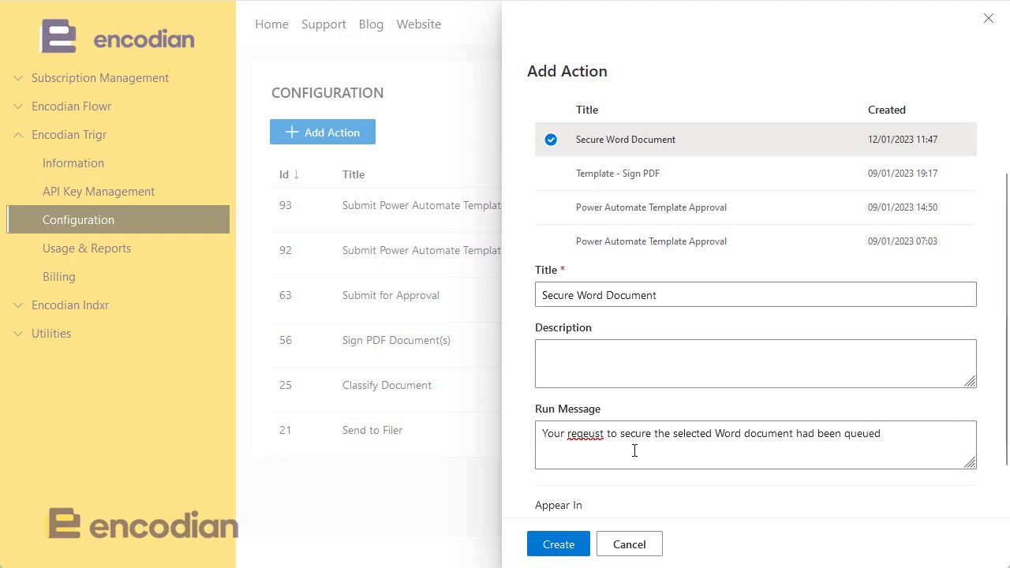
{"action": "scroll", "coordinate": [627, 455], "scroll_direction": "down", "scroll_amount": 2}
{"action": "left_click", "coordinate": [543, 483]}
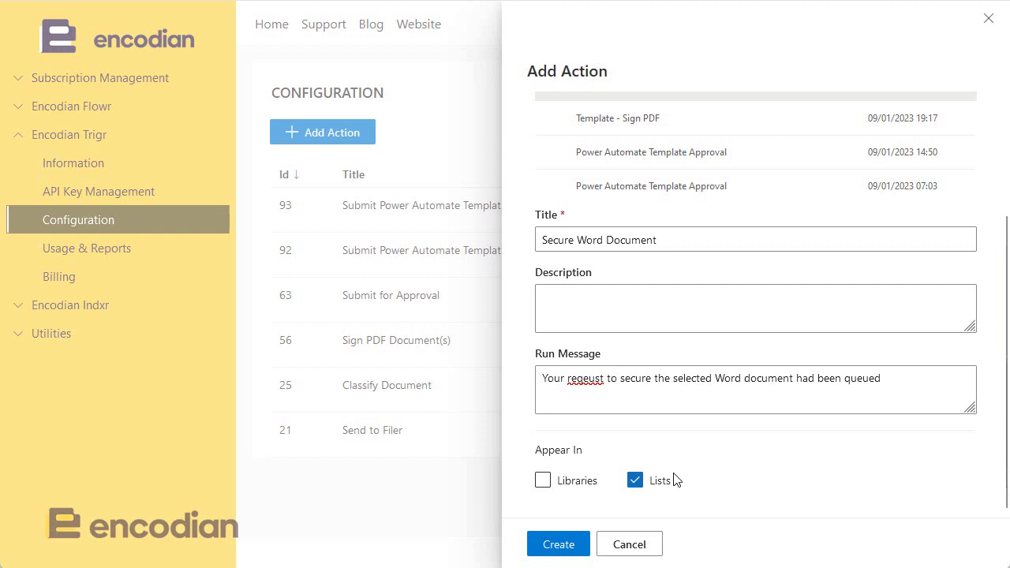
{"action": "scroll", "coordinate": [676, 479], "scroll_direction": "up", "scroll_amount": 3}
{"action": "left_click", "coordinate": [646, 119]}
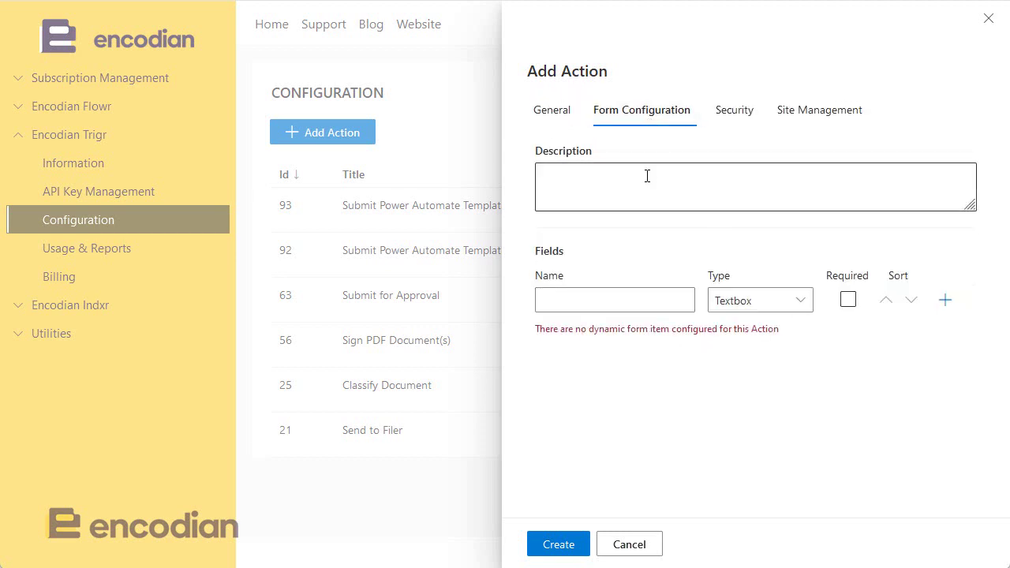
Review the Security and Site Management settings and create the Secure Word Document action
{"action": "left_click", "coordinate": [730, 112]}
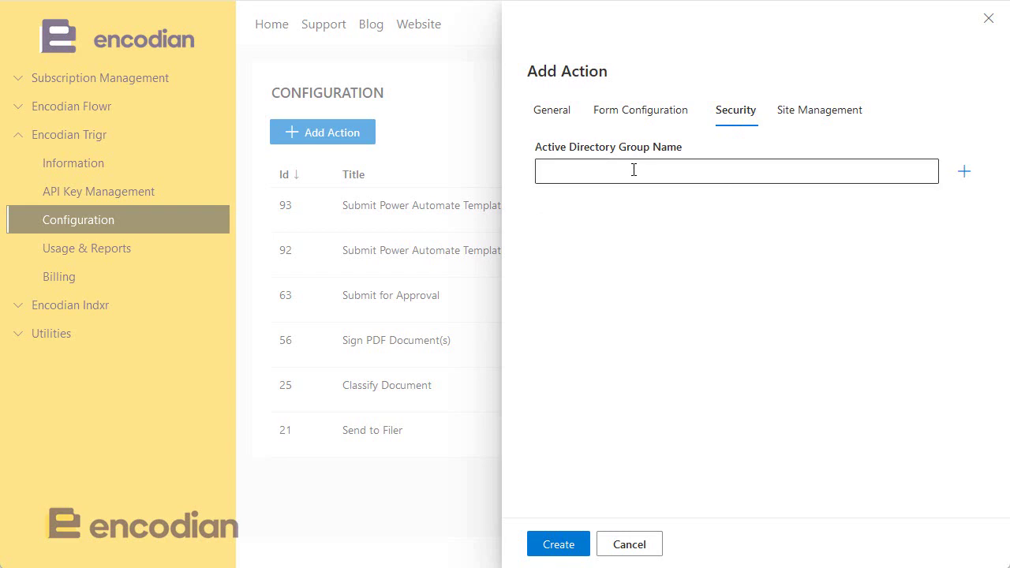
{"action": "left_click", "coordinate": [823, 120]}
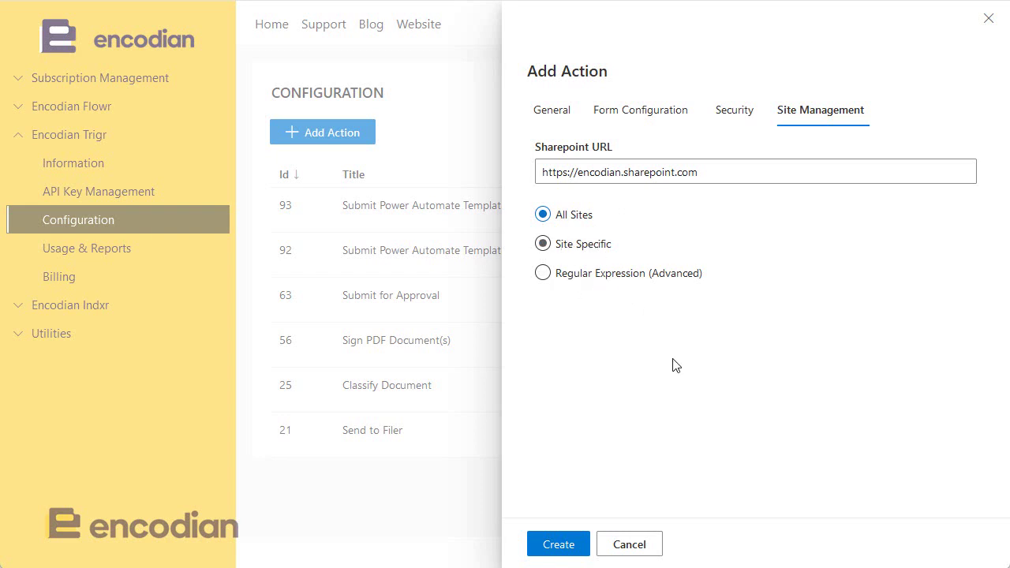
{"action": "left_click", "coordinate": [556, 547]}
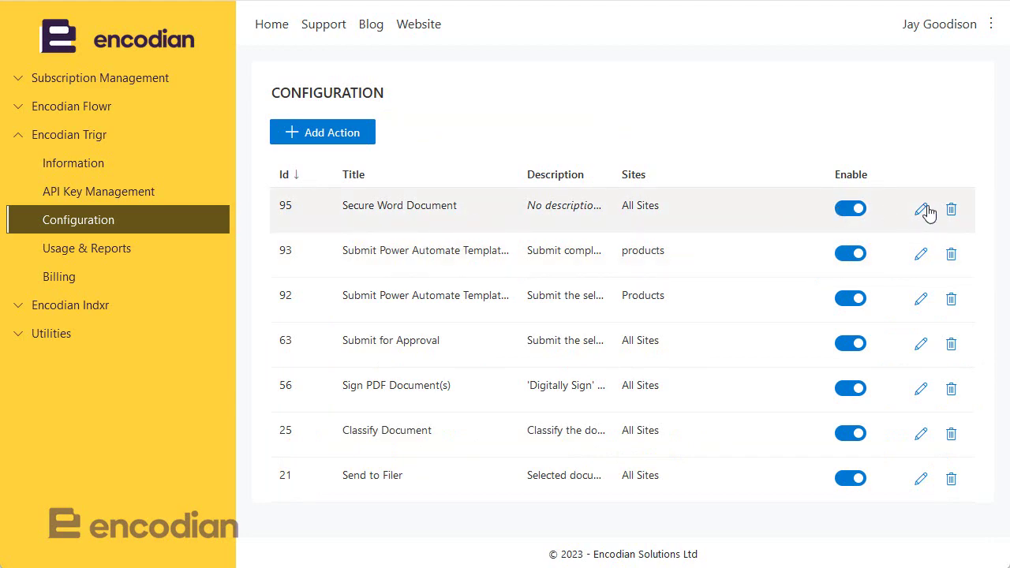
Reopen action 95's settings and cancel without changes
{"action": "left_click", "coordinate": [921, 210]}
{"action": "scroll", "coordinate": [756, 298], "scroll_direction": "down", "scroll_amount": 8}
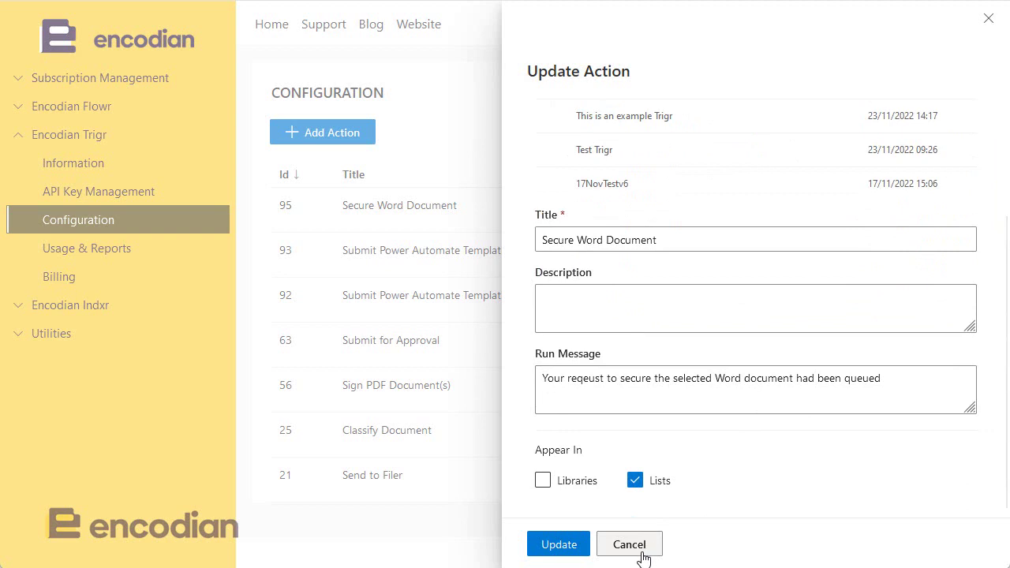
{"action": "left_click", "coordinate": [631, 544]}
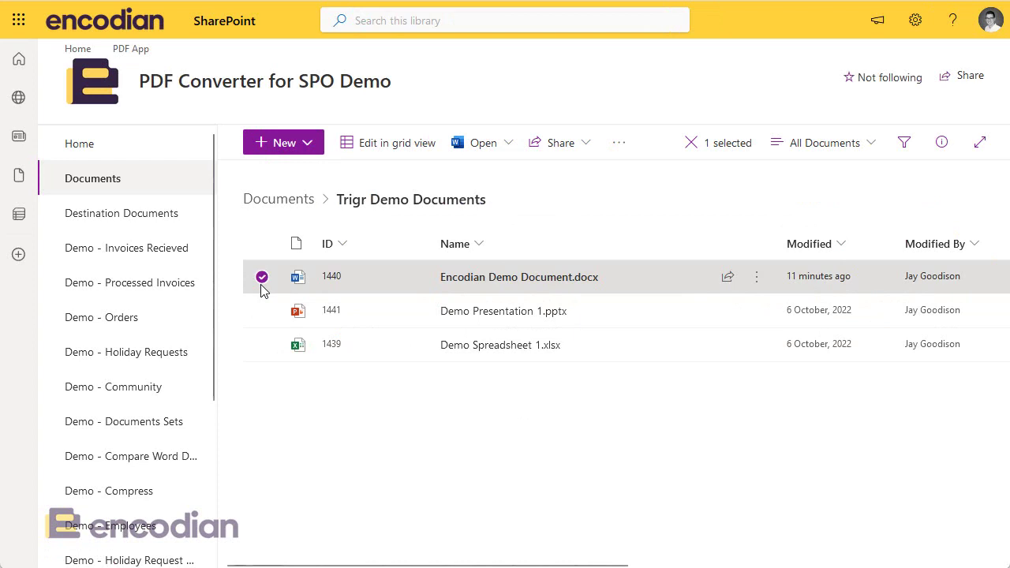
{"action": "left_click", "coordinate": [614, 142]}
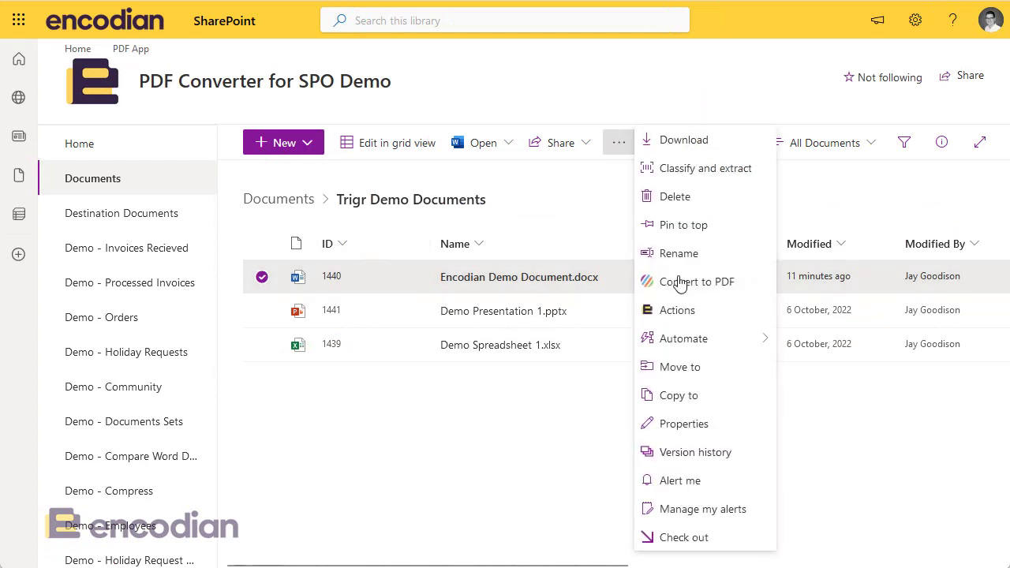
{"action": "left_click", "coordinate": [699, 322]}
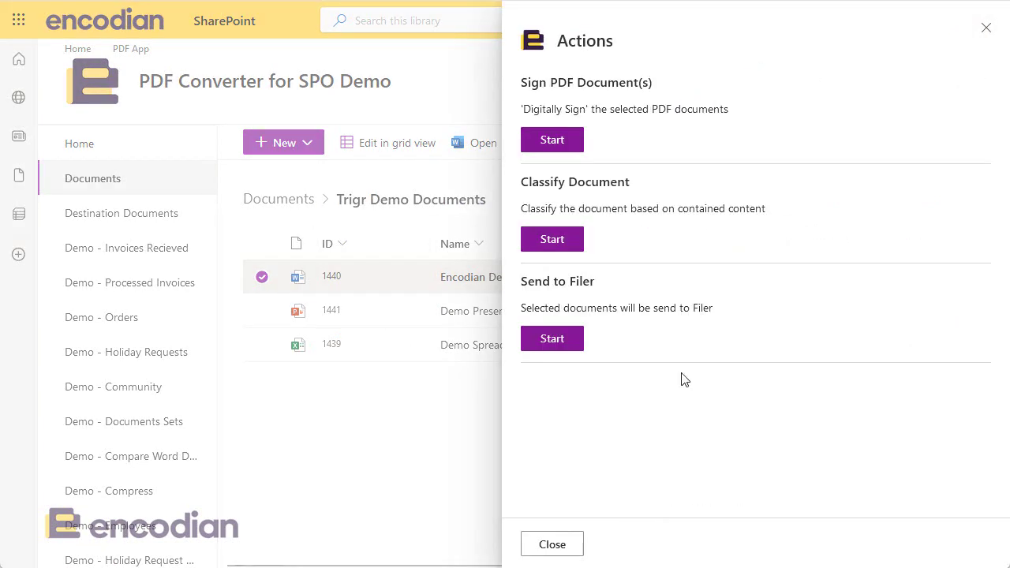
{"action": "left_click", "coordinate": [554, 545]}
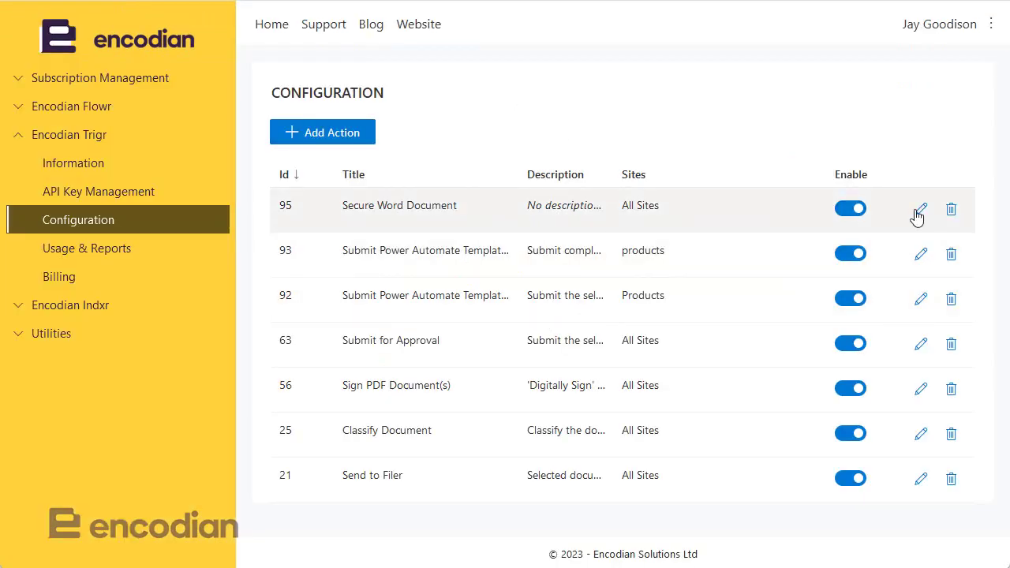
Switch action 95's Appear In from Lists to Libraries and save it
{"action": "left_click", "coordinate": [919, 208]}
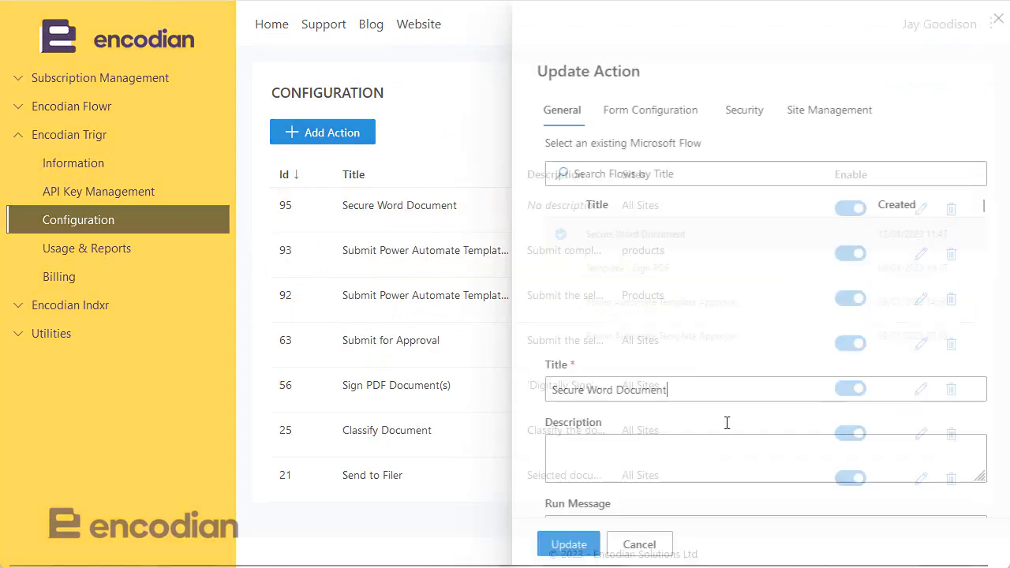
{"action": "scroll", "coordinate": [727, 424], "scroll_direction": "down", "scroll_amount": 3}
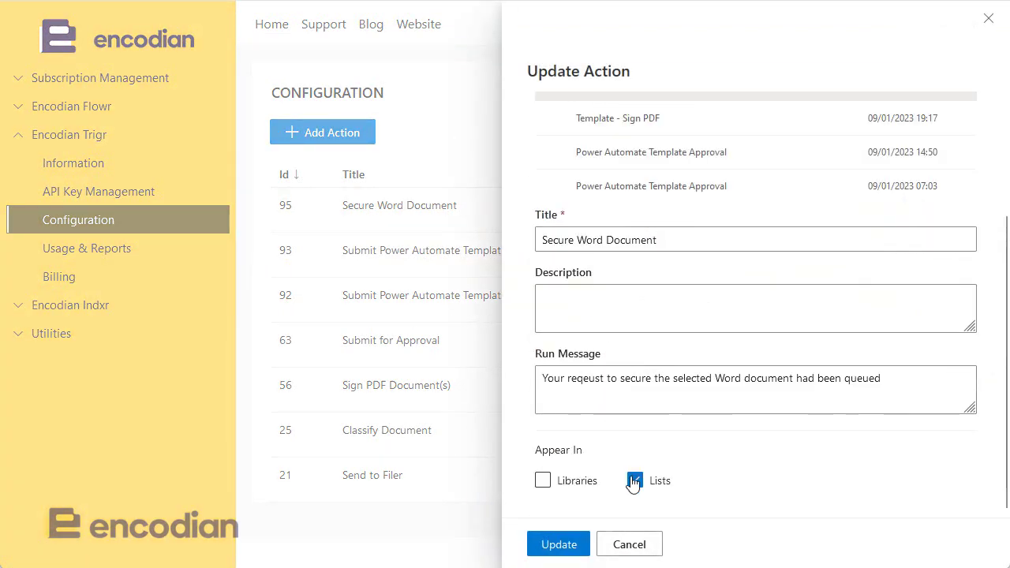
{"action": "left_click", "coordinate": [635, 481]}
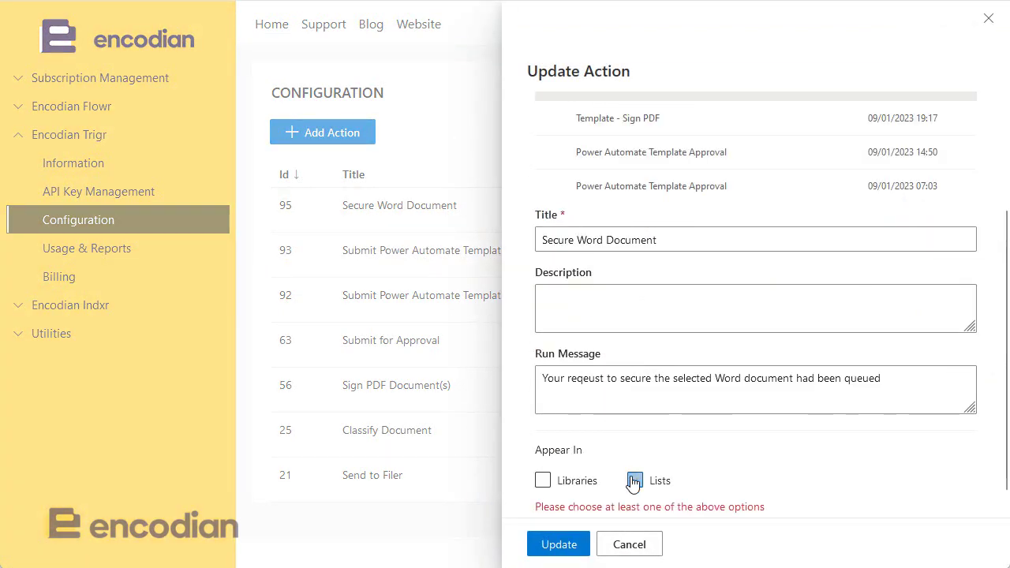
{"action": "left_click", "coordinate": [545, 483]}
{"action": "left_click", "coordinate": [558, 545]}
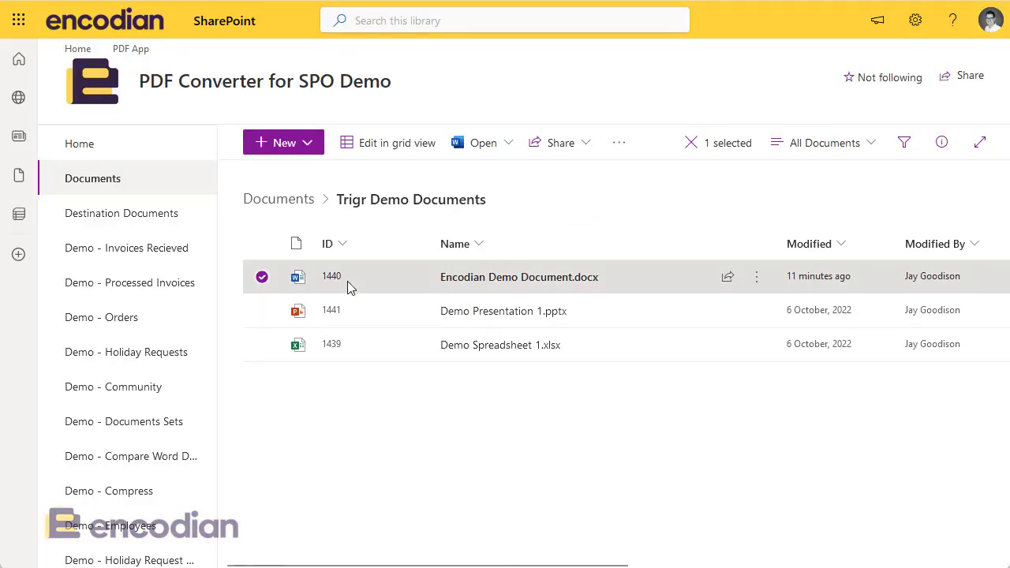
Reload the library and confirm Secure Word Document is among Encodian Demo Document.docx's actions
{"action": "key", "text": "F5"}
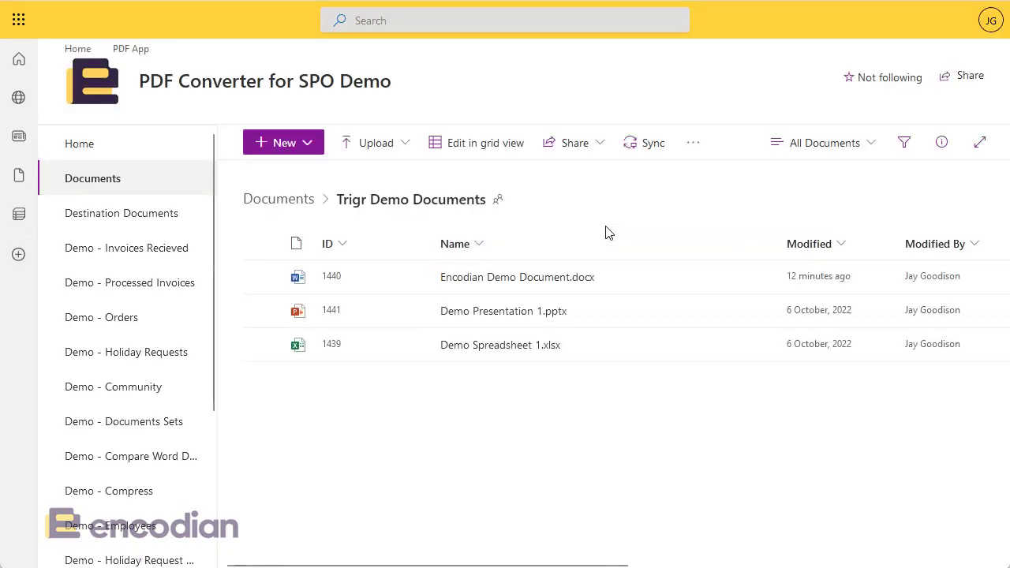
{"action": "left_click", "coordinate": [278, 281]}
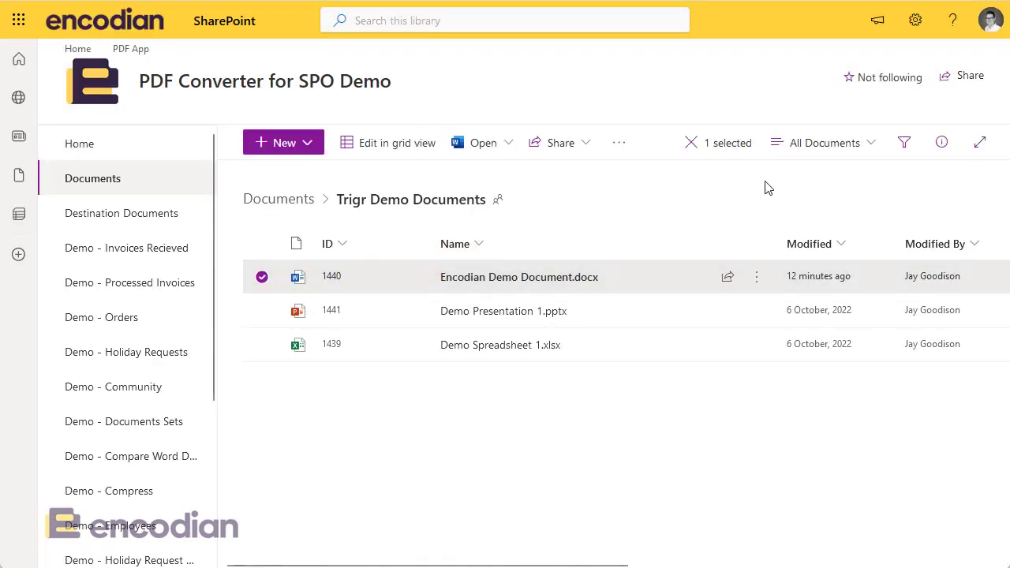
{"action": "left_click", "coordinate": [623, 146]}
{"action": "left_click", "coordinate": [684, 310]}
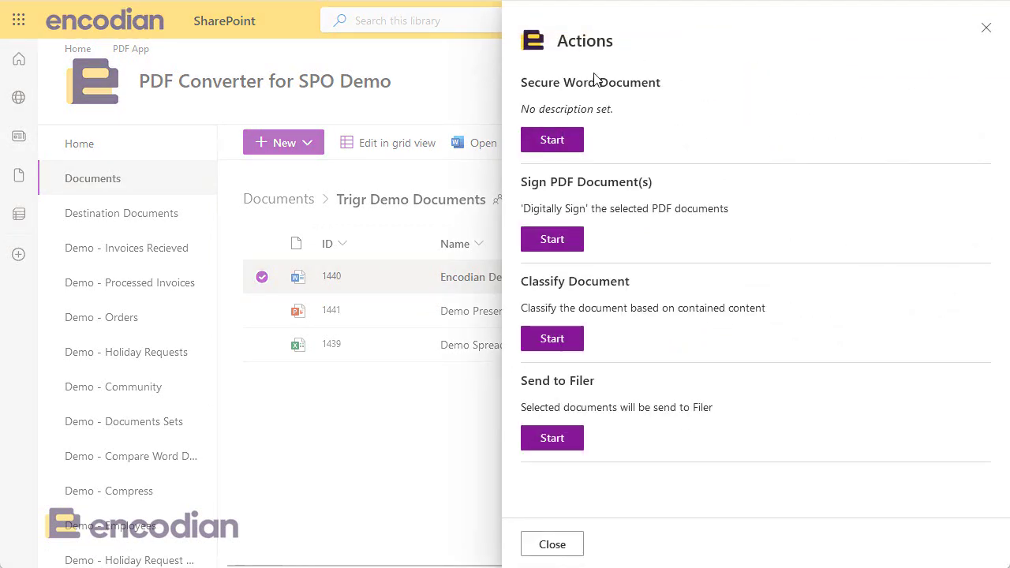
{"action": "left_click", "coordinate": [986, 28]}
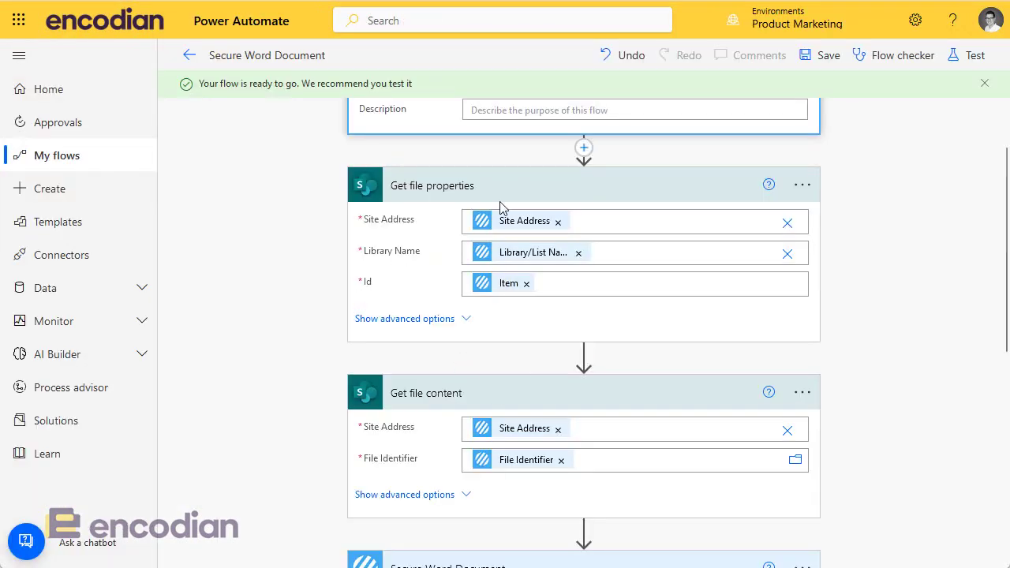
Save the Secure Word Document flow and review its 28-day run history of succeeded runs
{"action": "left_click", "coordinate": [826, 56]}
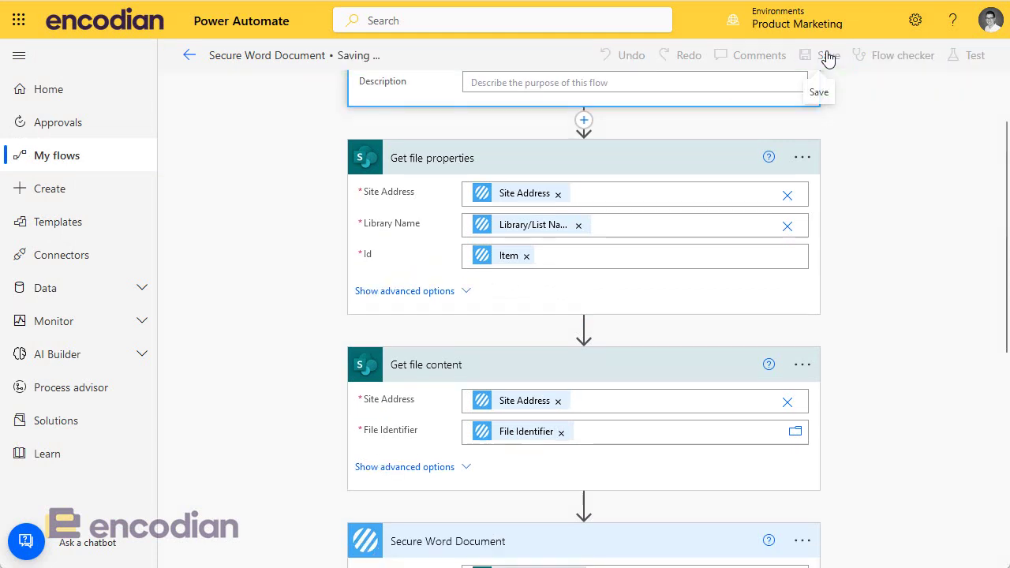
{"action": "left_click", "coordinate": [192, 60]}
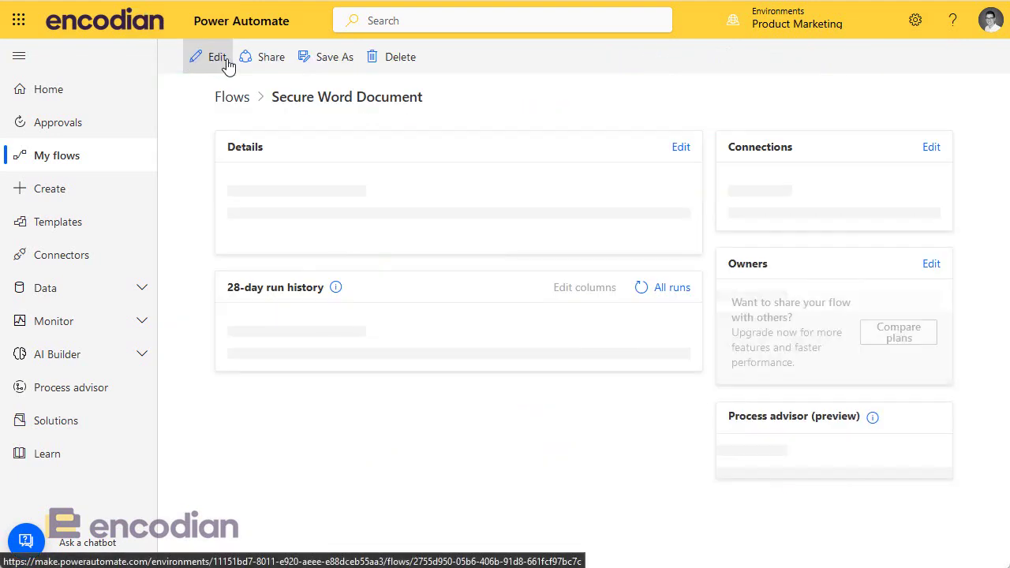
{"action": "scroll", "coordinate": [363, 426], "scroll_direction": "down", "scroll_amount": 2}
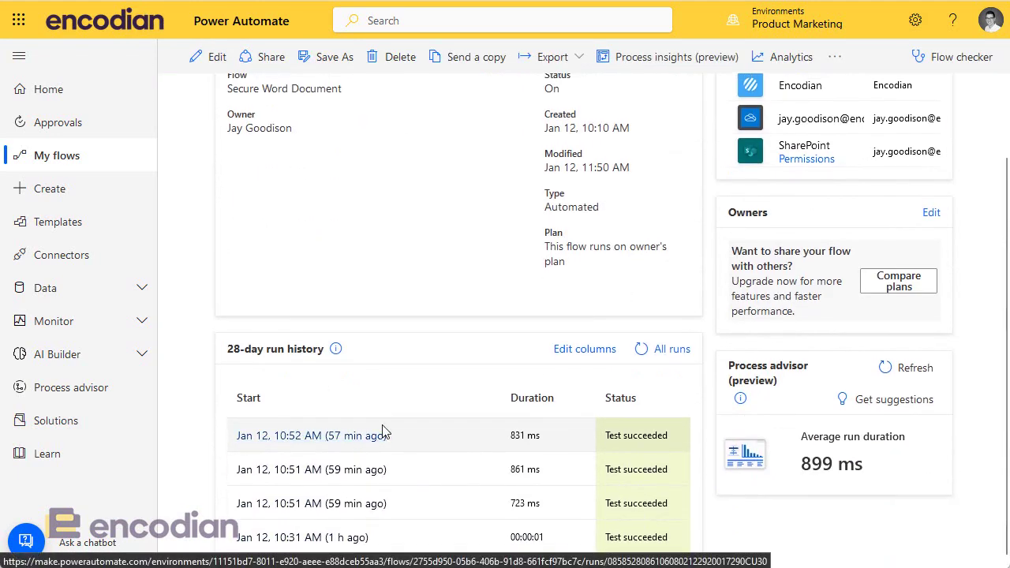
{"action": "scroll", "coordinate": [383, 432], "scroll_direction": "up", "scroll_amount": 2}
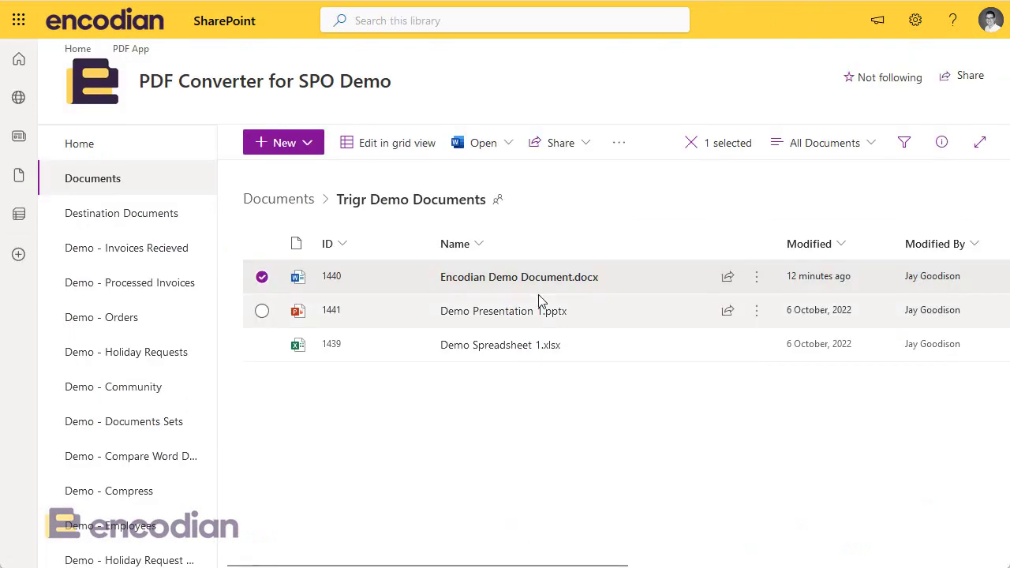
{"action": "mouse_move", "coordinate": [521, 289]}
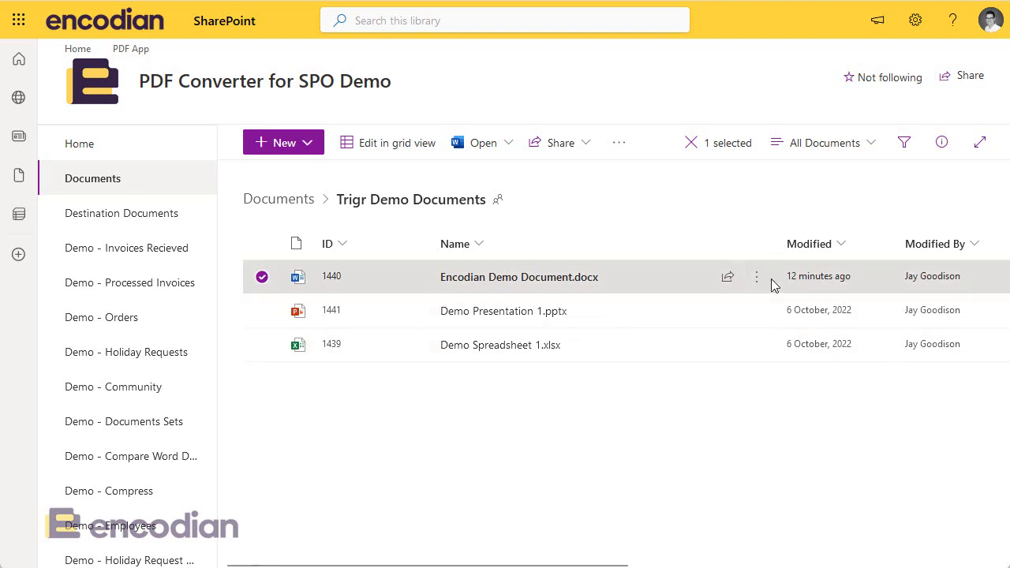
Run the Secure Word Document action on Encodian Demo Document.docx from its Actions panel
{"action": "left_click", "coordinate": [760, 277]}
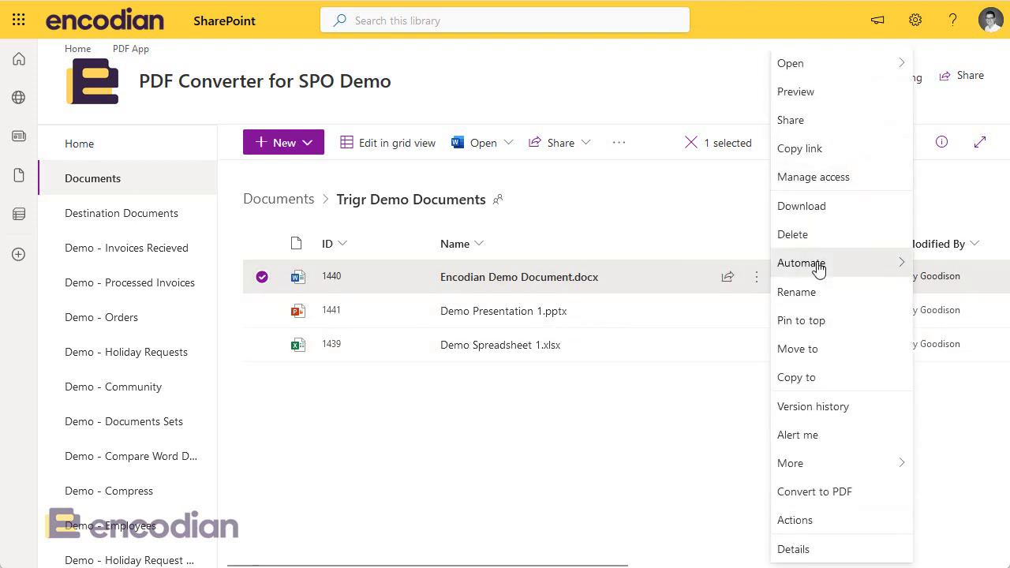
{"action": "left_click", "coordinate": [805, 525]}
{"action": "left_click", "coordinate": [550, 145]}
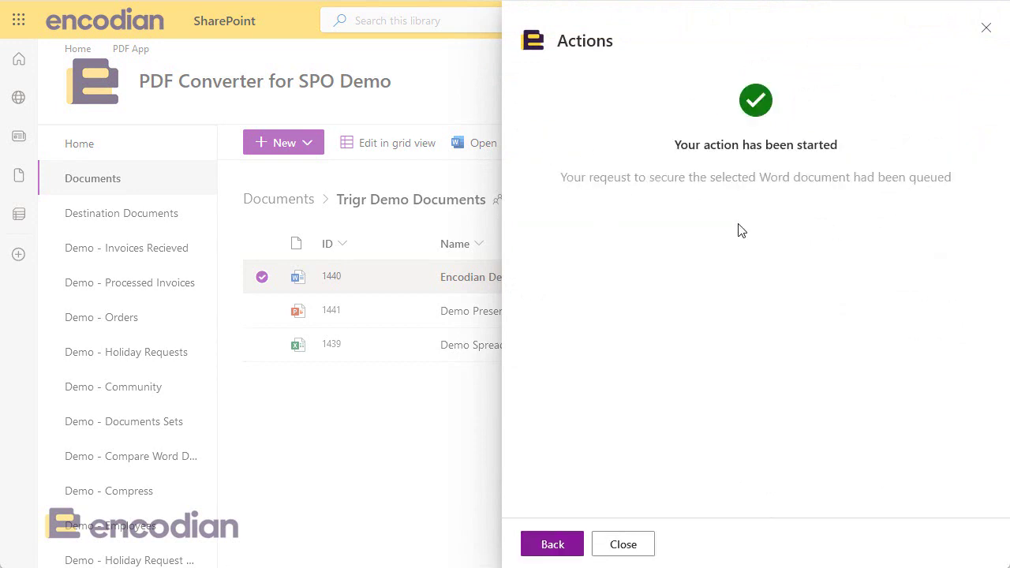
{"action": "left_click", "coordinate": [623, 545]}
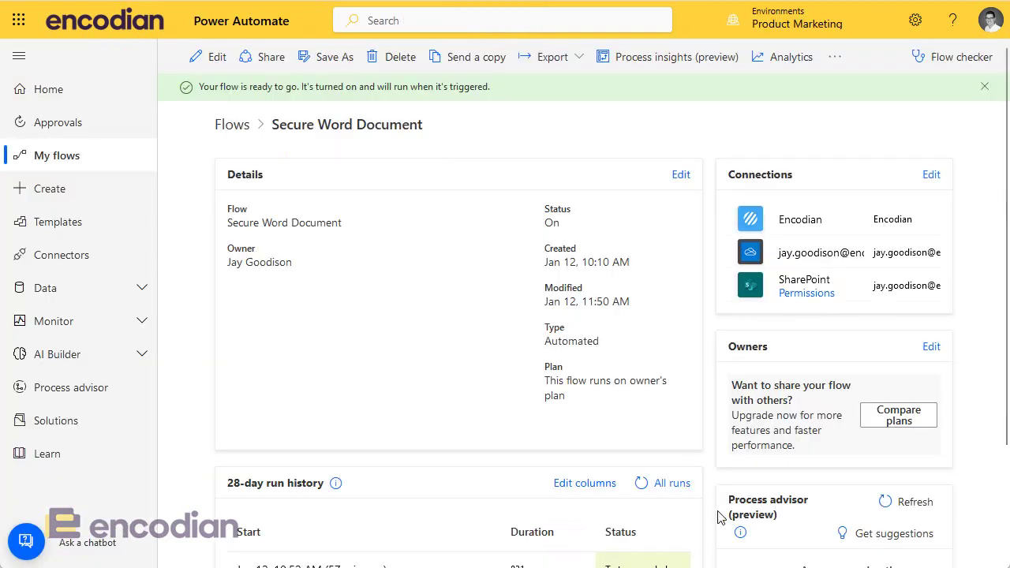
Open the Jan 12, 11:51 AM run from the 28-day run history
{"action": "scroll", "coordinate": [577, 350], "scroll_direction": "down", "scroll_amount": 2}
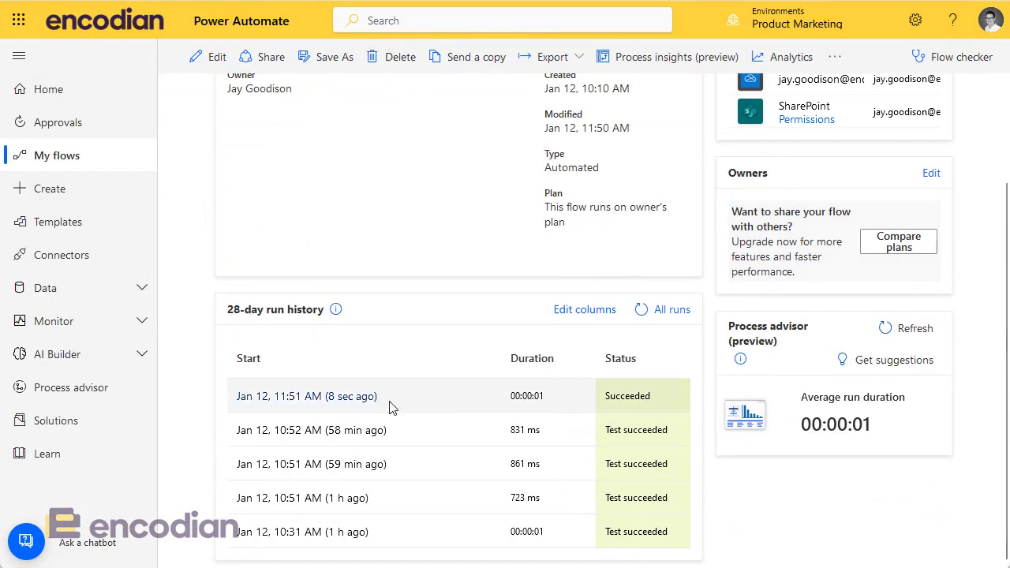
{"action": "left_click", "coordinate": [335, 401]}
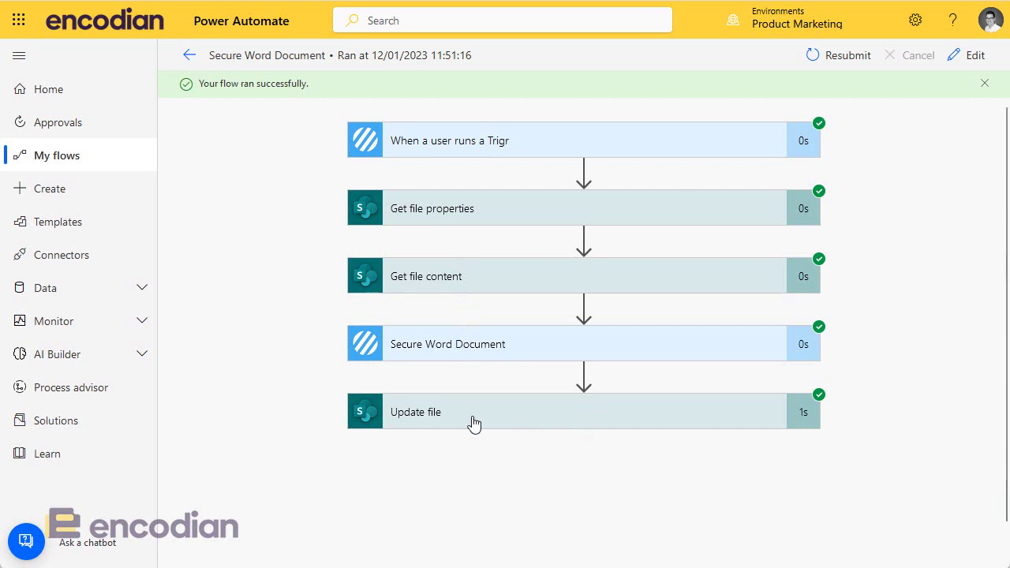
{"action": "scroll", "coordinate": [476, 422], "scroll_direction": "down", "scroll_amount": 1}
{"action": "scroll", "coordinate": [481, 411], "scroll_direction": "up", "scroll_amount": 1}
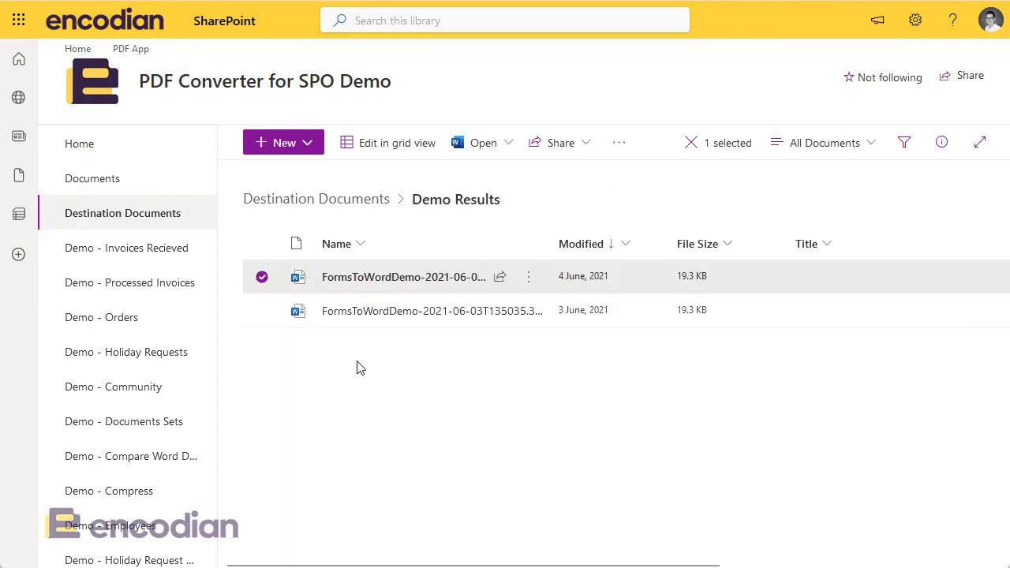
Start Secure Word Document on the newest FormsToWordDemo file in Demo Results, then dismiss the confirmation
{"action": "left_click", "coordinate": [615, 144]}
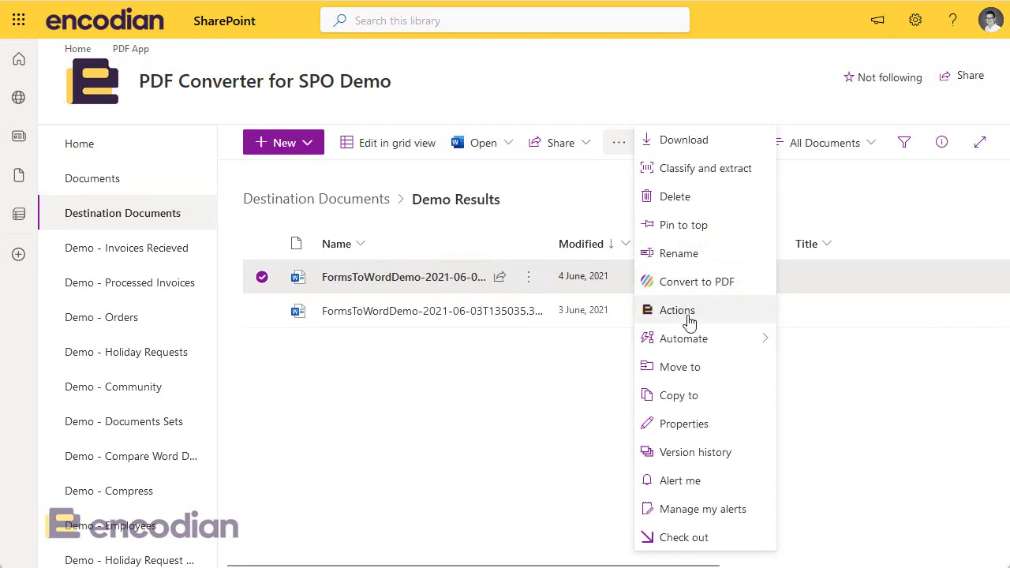
{"action": "left_click", "coordinate": [687, 322]}
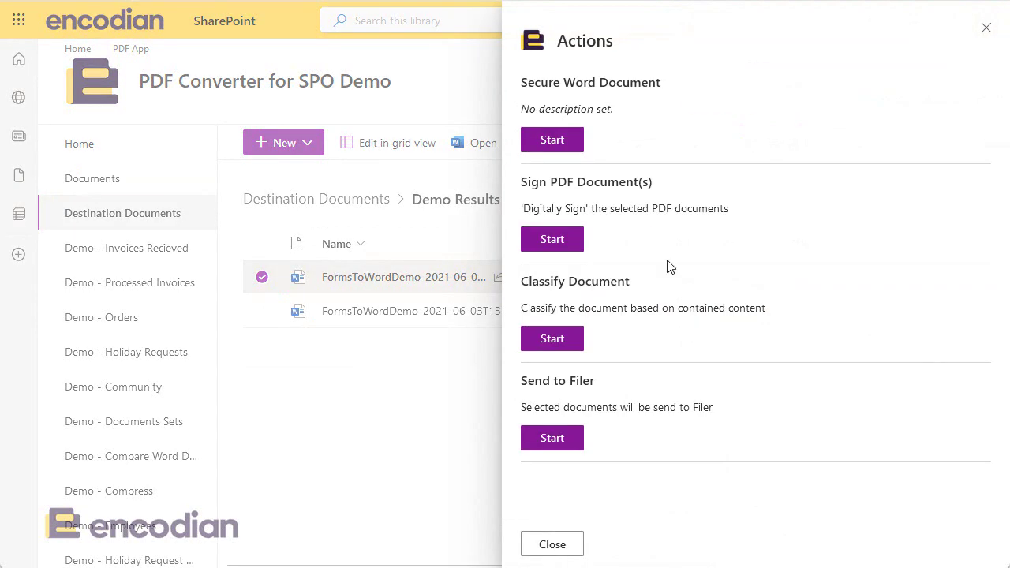
{"action": "left_click", "coordinate": [569, 146]}
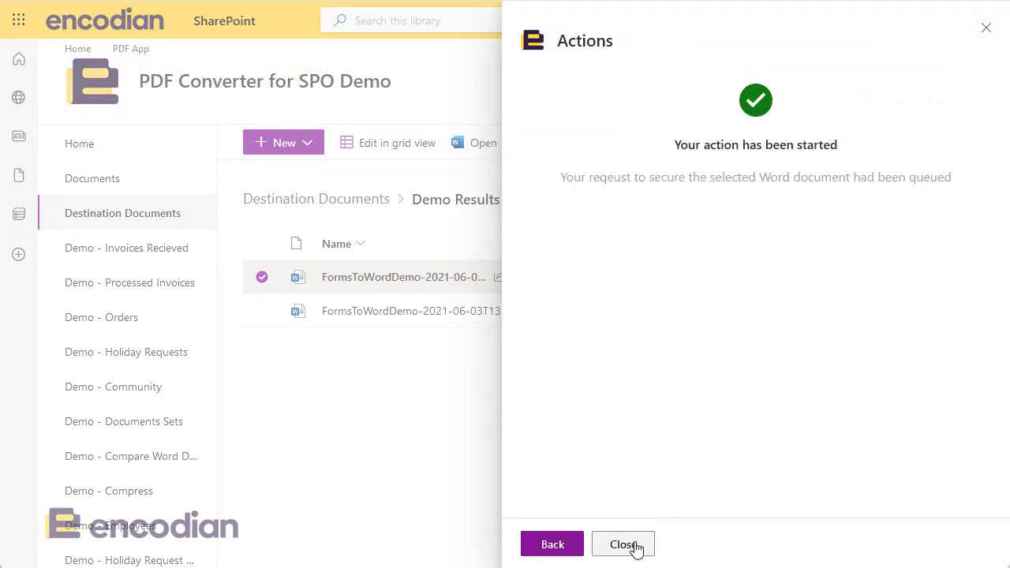
{"action": "left_click", "coordinate": [632, 545]}
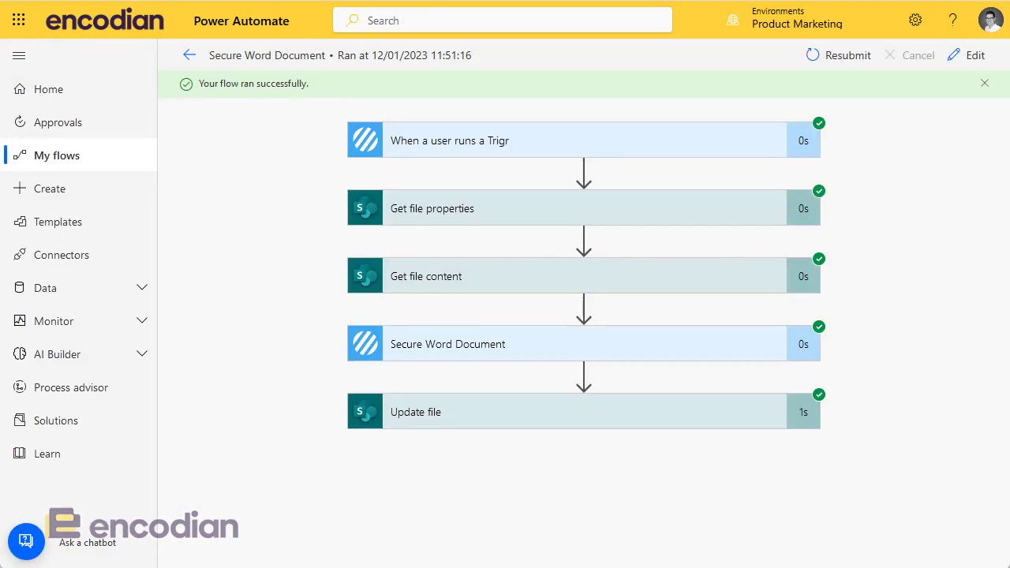
Confirm the new 11:52 run succeeded in the flow's run history, then open the flow for editing
{"action": "left_click", "coordinate": [193, 55]}
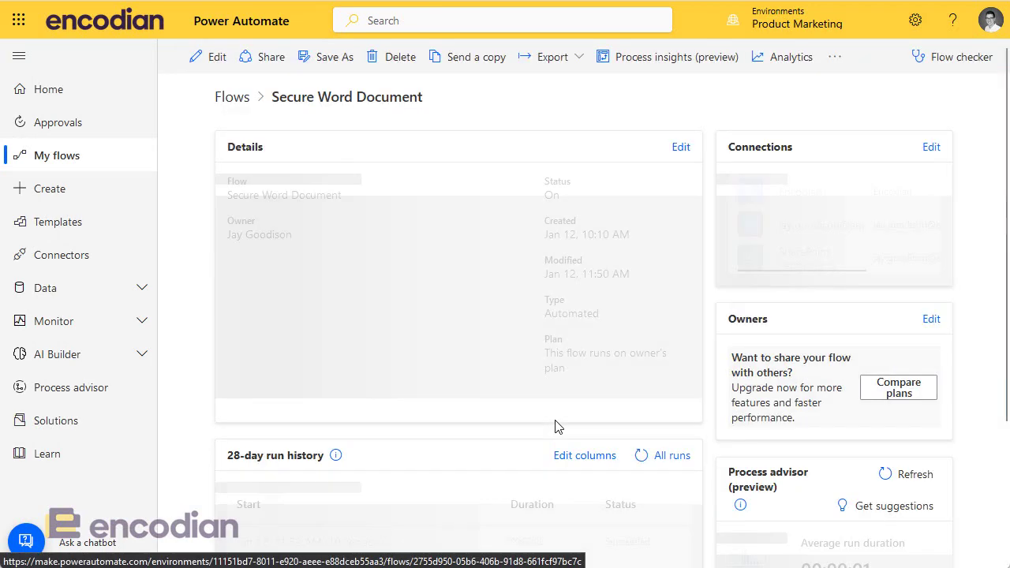
{"action": "scroll", "coordinate": [400, 387], "scroll_direction": "down", "scroll_amount": 3}
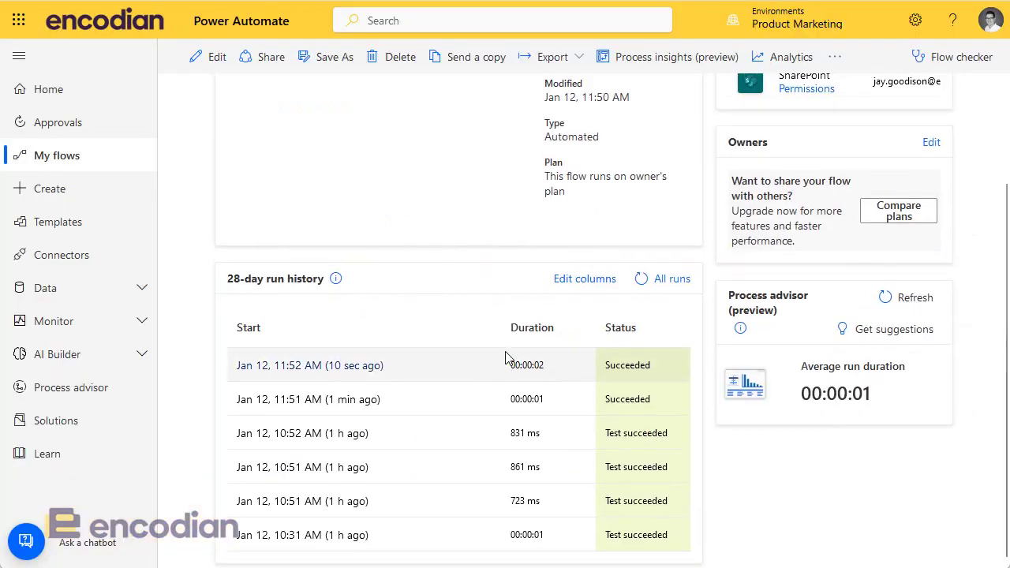
{"action": "scroll", "coordinate": [510, 355], "scroll_direction": "up", "scroll_amount": 3}
{"action": "left_click", "coordinate": [203, 70]}
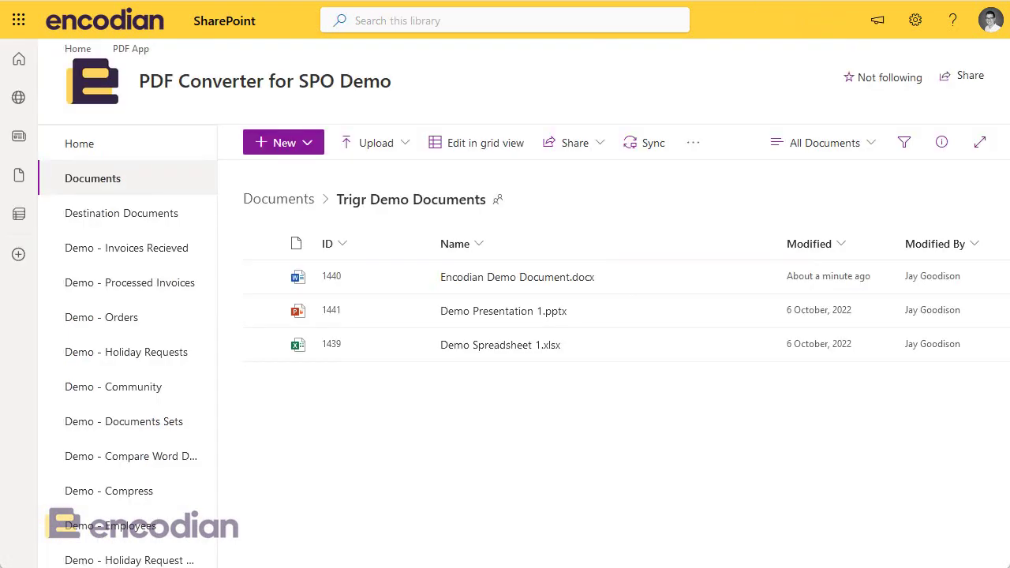
Select Encodian Demo Document.docx and Demo Presentation 1.pptx together and review their available Encodian actions
{"action": "left_click", "coordinate": [262, 277]}
{"action": "left_click", "coordinate": [262, 310]}
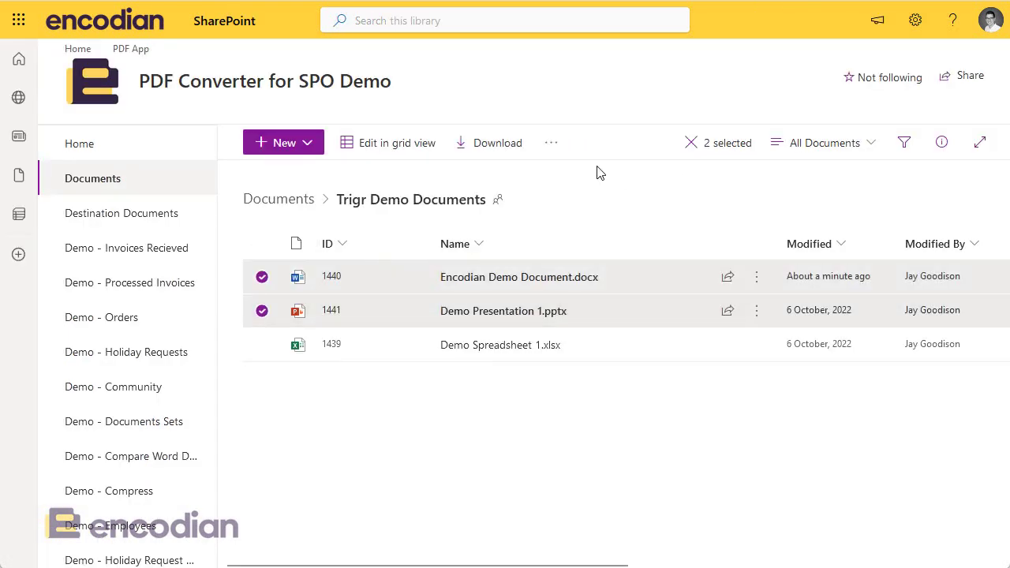
{"action": "left_click", "coordinate": [550, 143]}
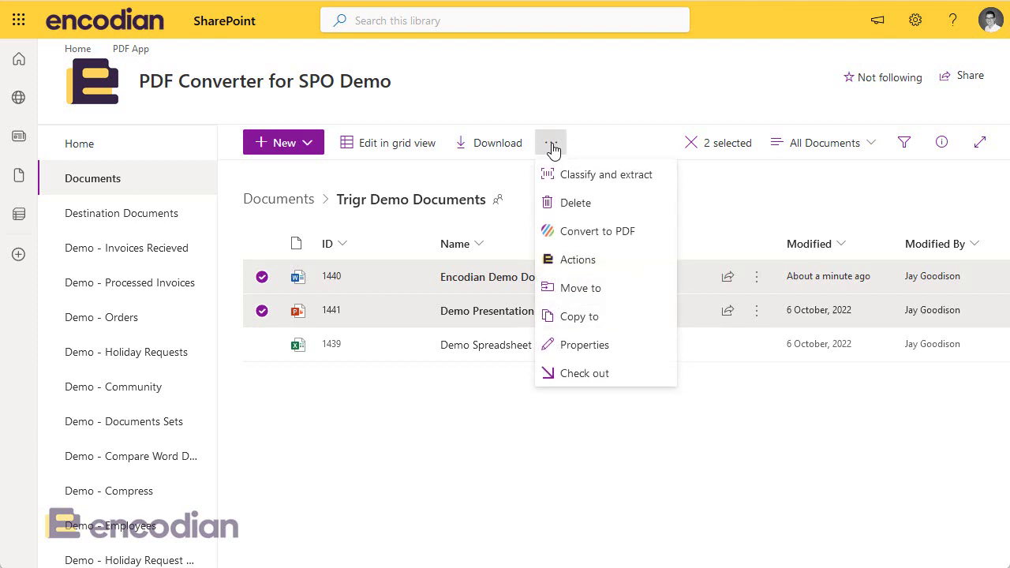
{"action": "left_click", "coordinate": [620, 263]}
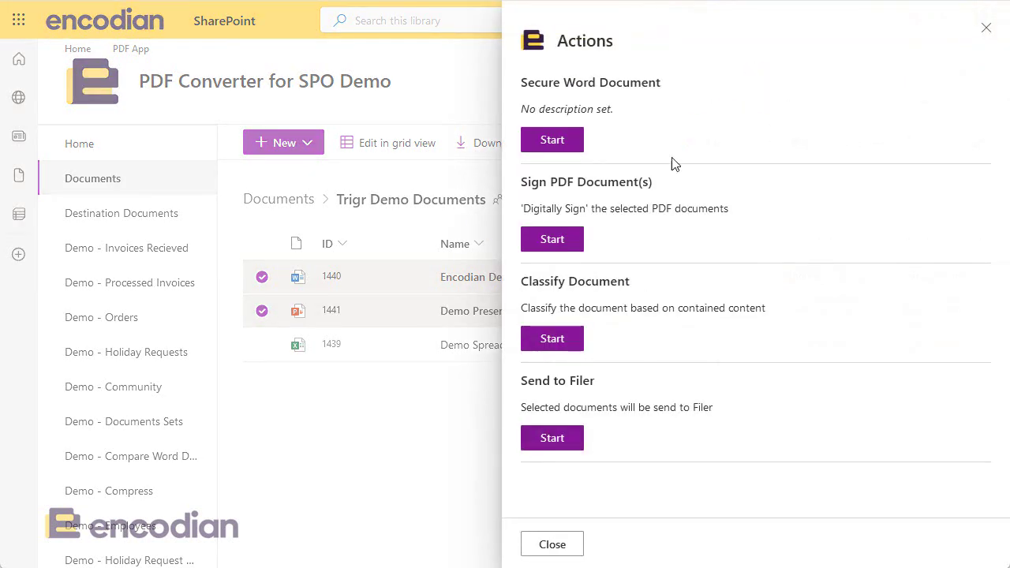
{"action": "left_click", "coordinate": [986, 30]}
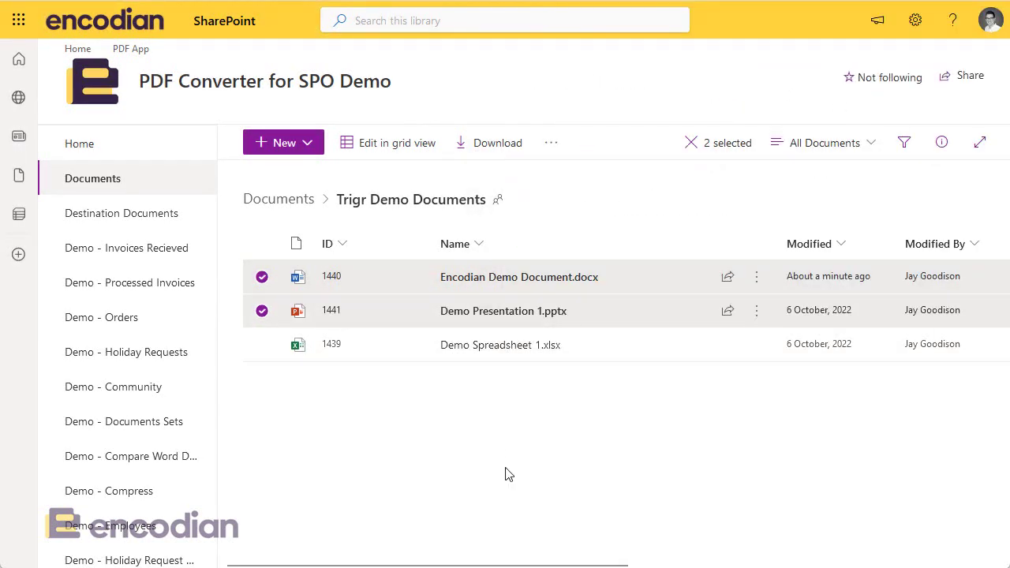